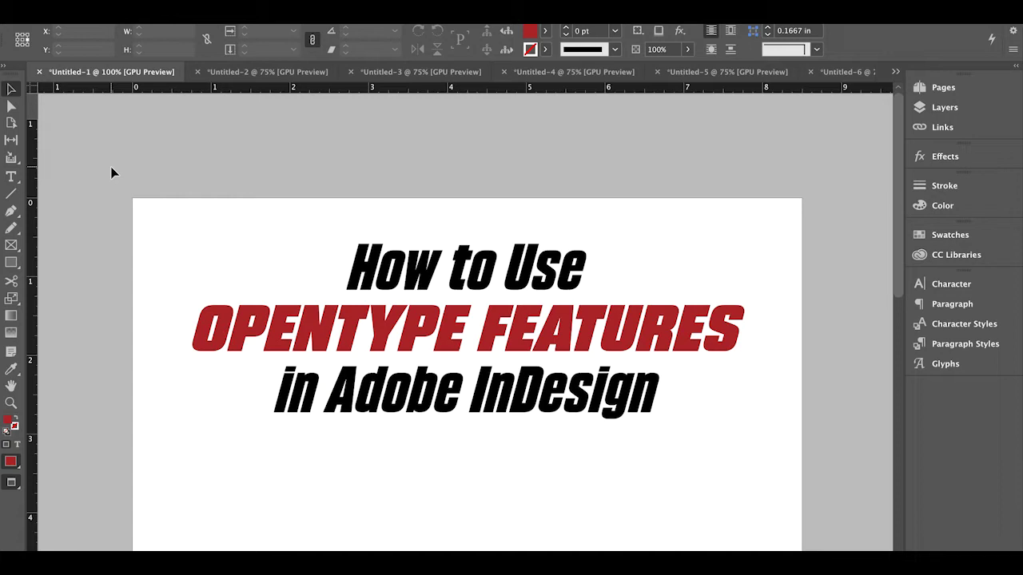
Go to the Oldstyle Figures sample and display the character formatting options
{"action": "scroll", "coordinate": [112, 173], "scroll_direction": "down", "scroll_amount": 10}
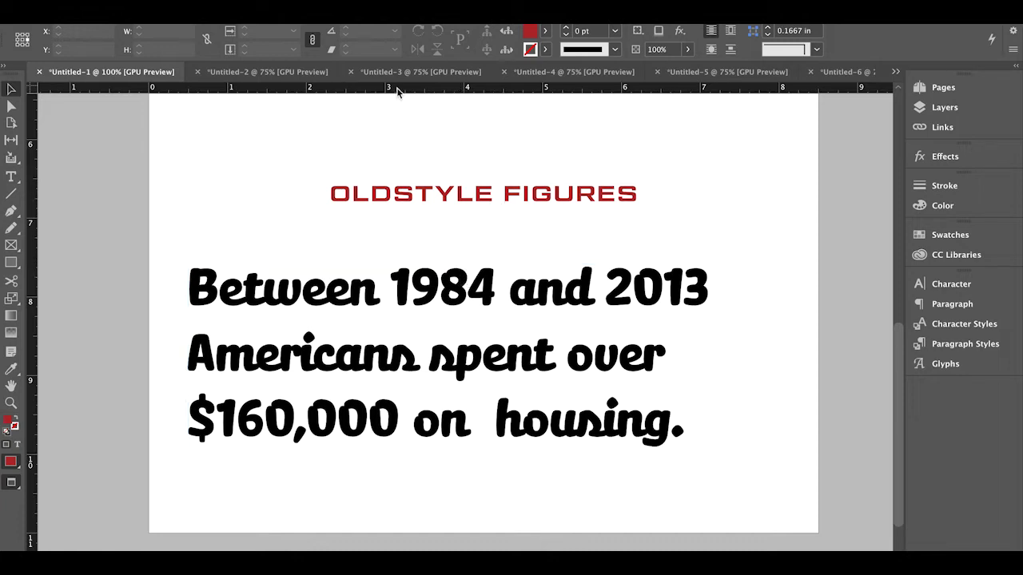
{"action": "left_click", "coordinate": [380, 15]}
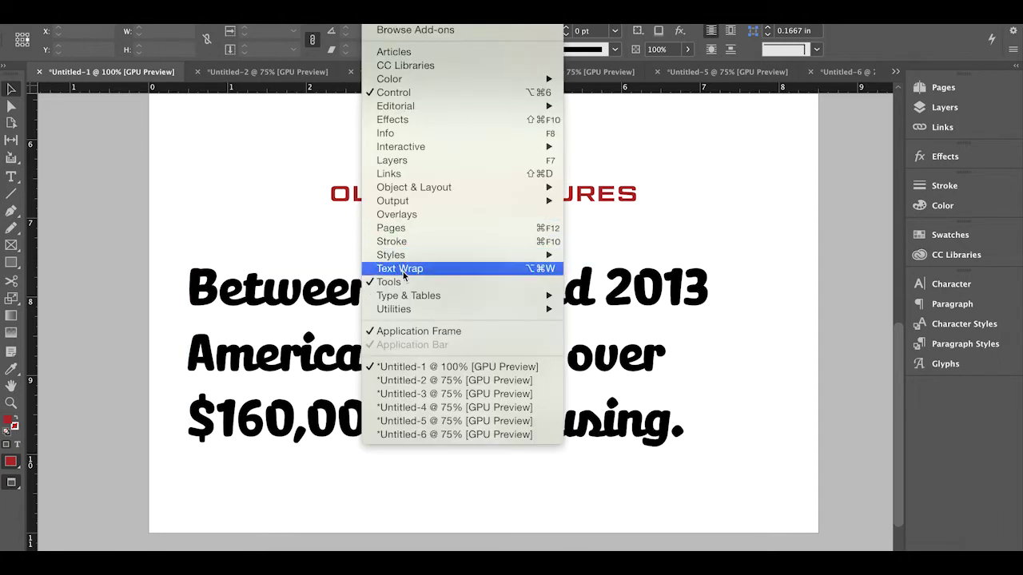
{"action": "mouse_move", "coordinate": [555, 309]}
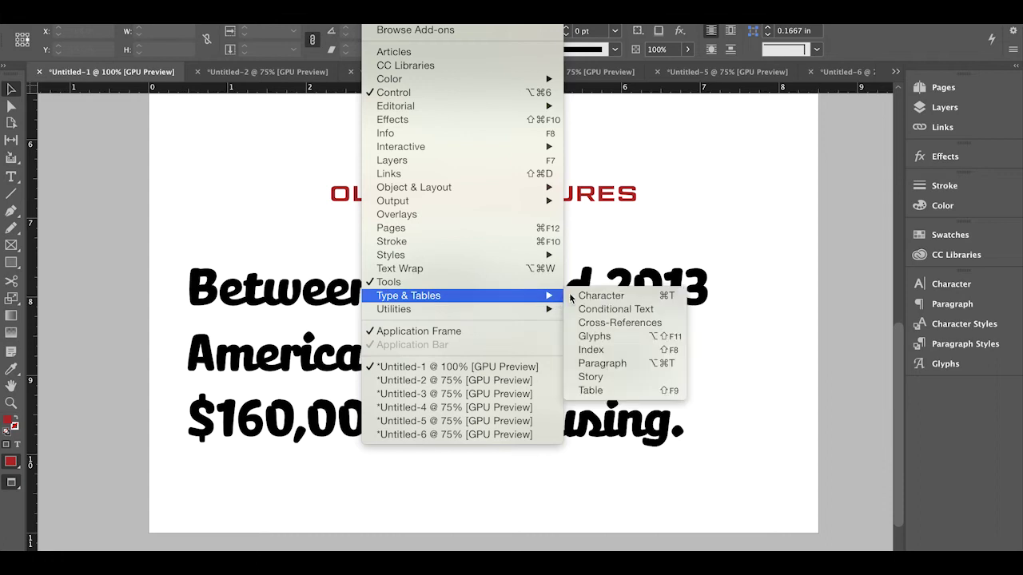
{"action": "left_click", "coordinate": [600, 292]}
{"action": "left_click", "coordinate": [797, 296]}
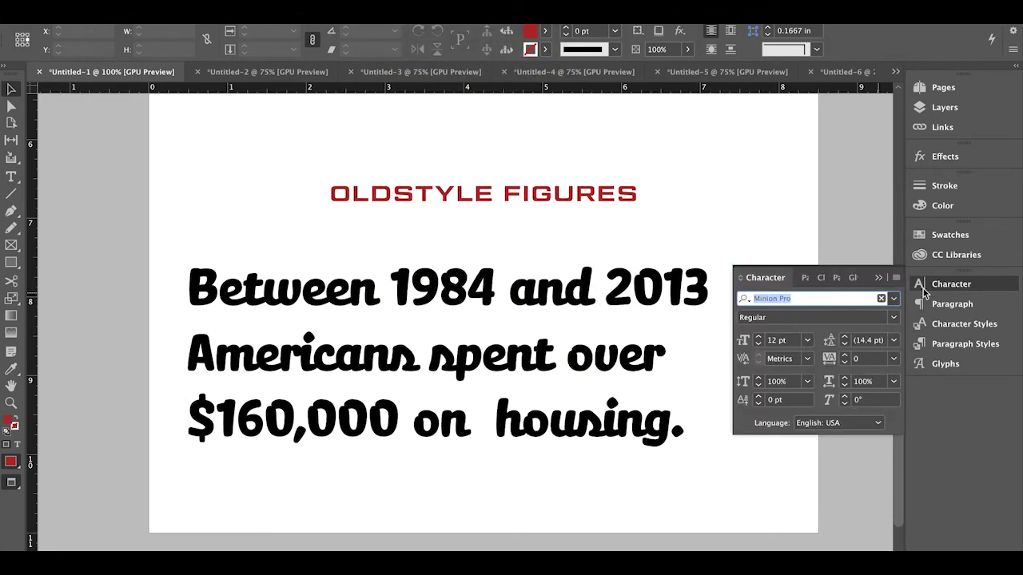
Apply the Proportional Oldstyle OpenType figure style to the whole text frame below the Oldstyle Figures heading, and deselect it
{"action": "left_click", "coordinate": [626, 296]}
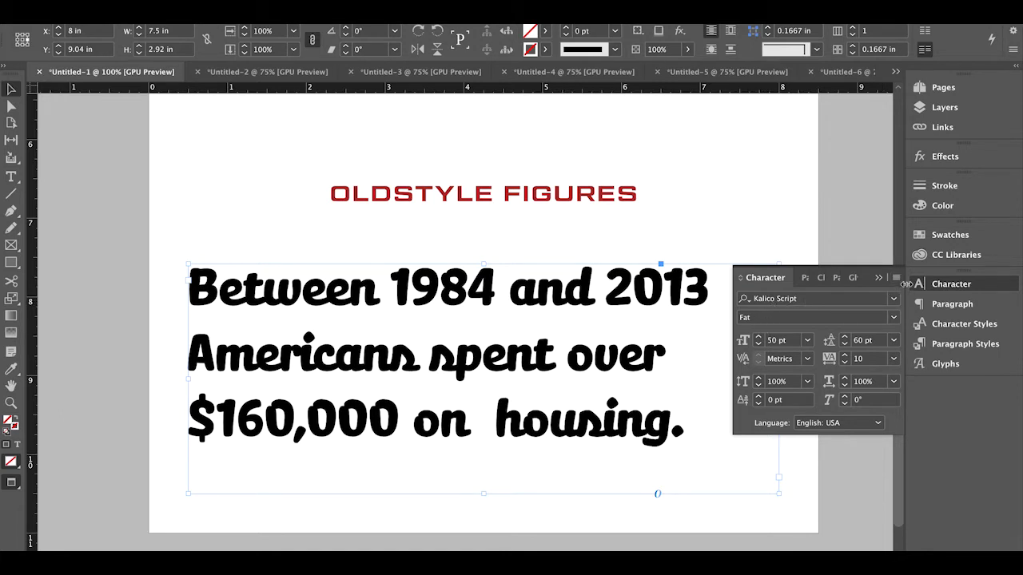
{"action": "left_click", "coordinate": [898, 281]}
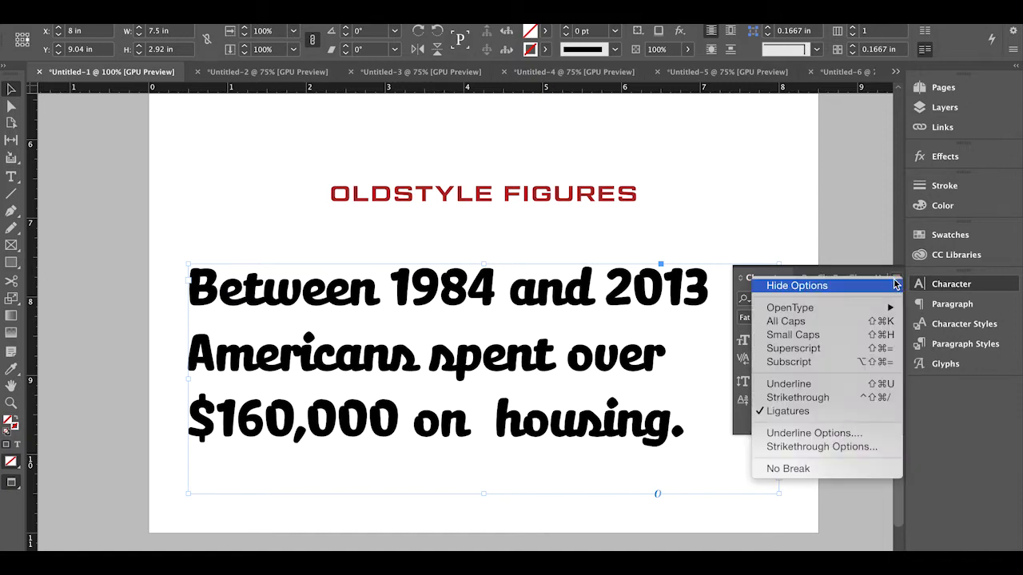
{"action": "mouse_move", "coordinate": [823, 310]}
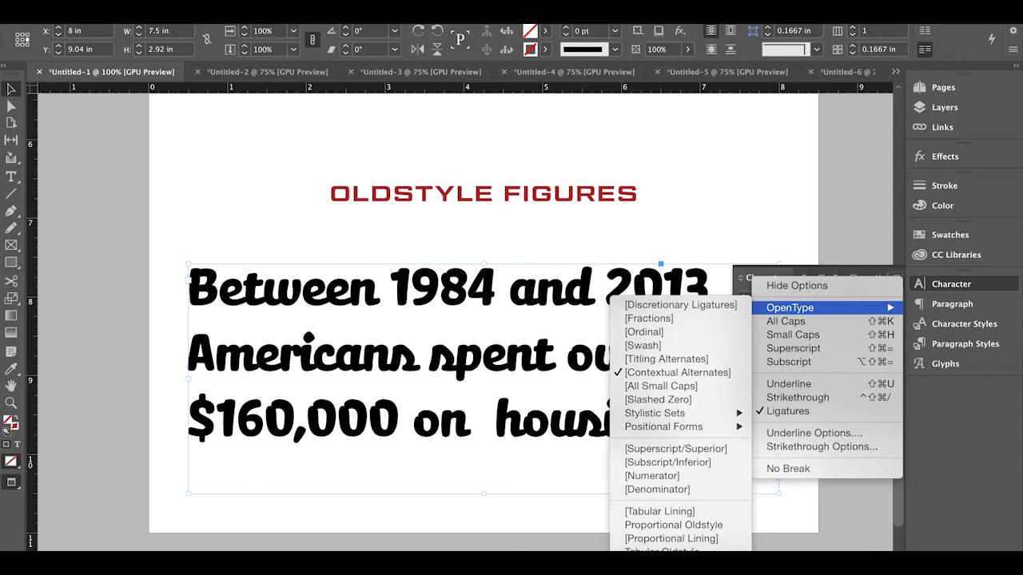
{"action": "left_click", "coordinate": [648, 525]}
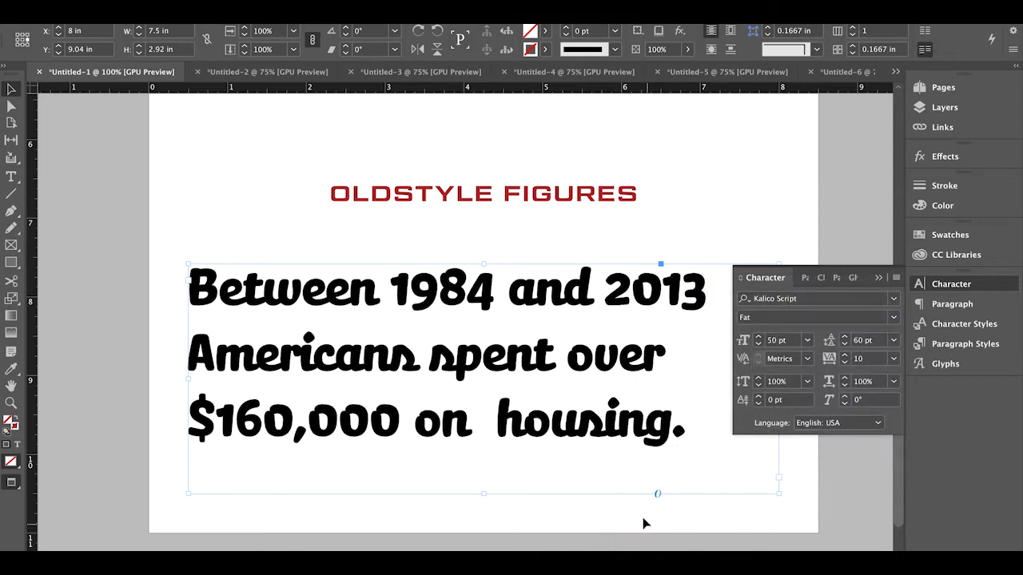
{"action": "left_click", "coordinate": [304, 216]}
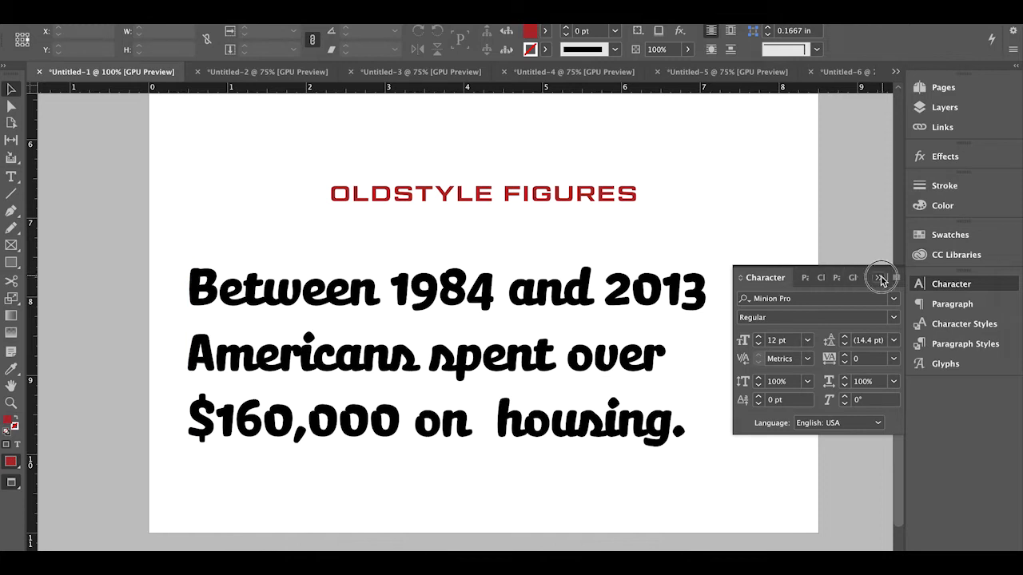
{"action": "left_click", "coordinate": [879, 277]}
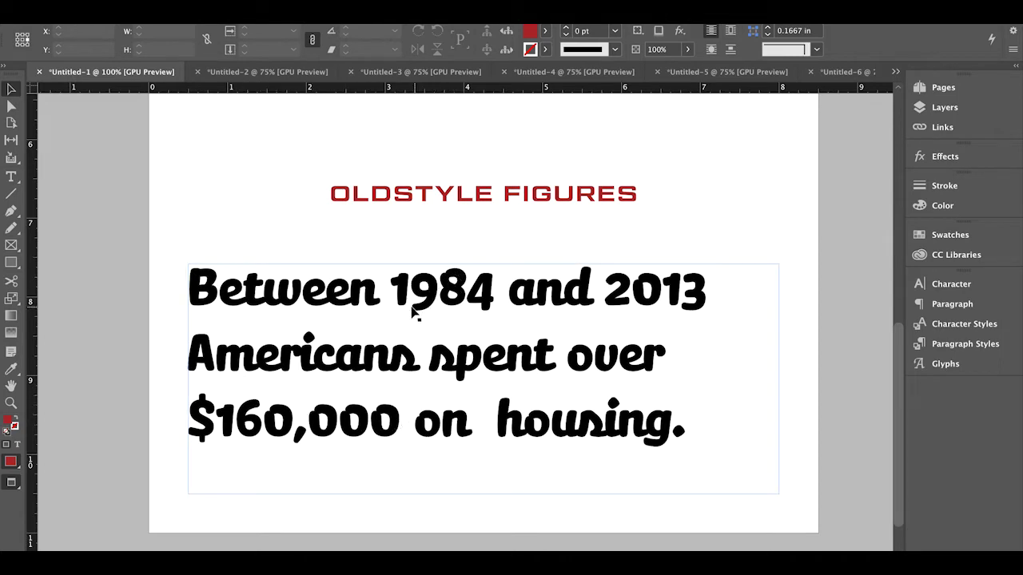
{"action": "key", "text": "w"}
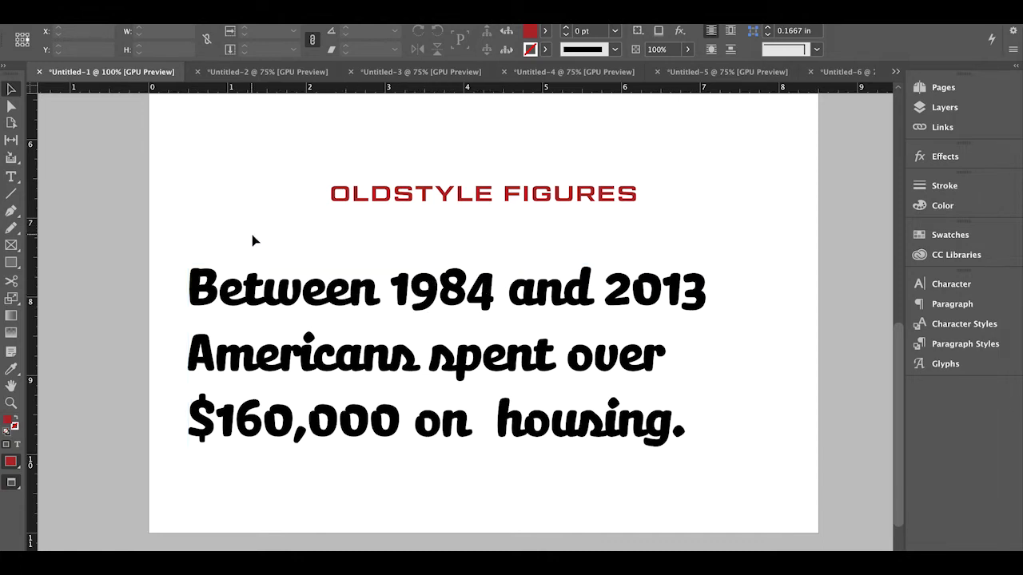
In the Untitled-2 document, apply the Tabular Lining OpenType figure style to the frame with the dollar and yen amounts
{"action": "left_click", "coordinate": [247, 73]}
{"action": "left_click", "coordinate": [240, 162]}
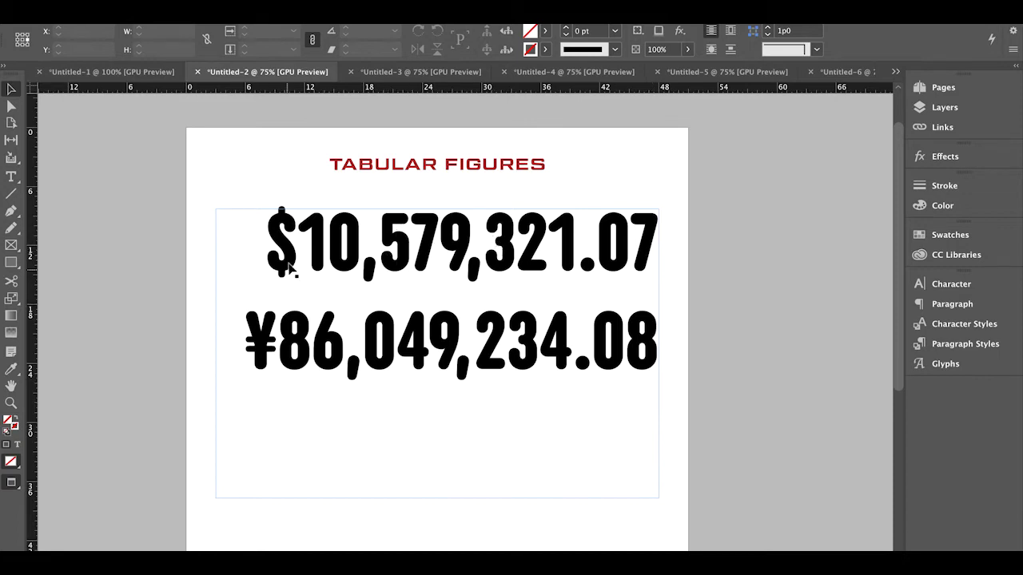
{"action": "left_click", "coordinate": [640, 257]}
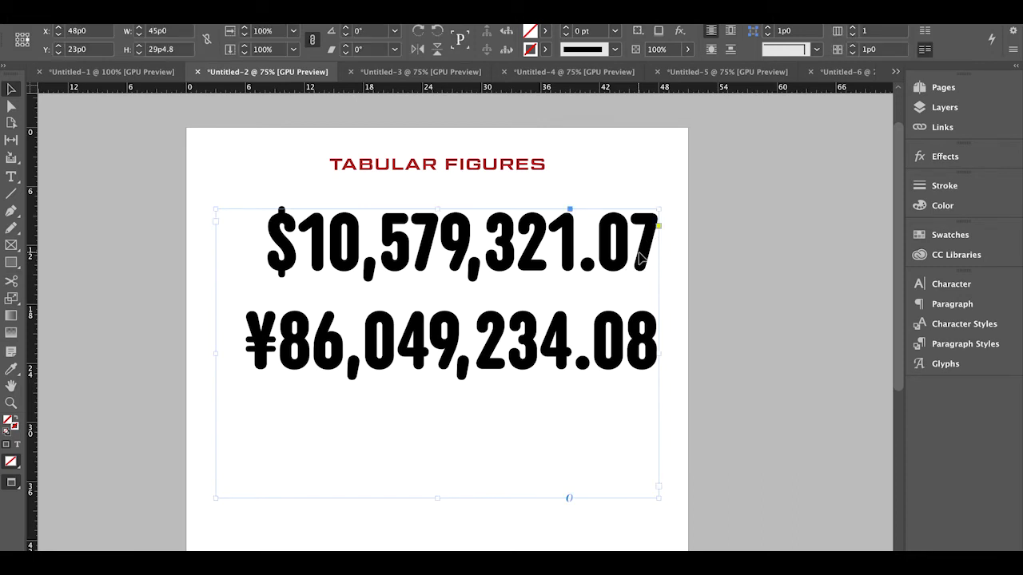
{"action": "left_click", "coordinate": [946, 286]}
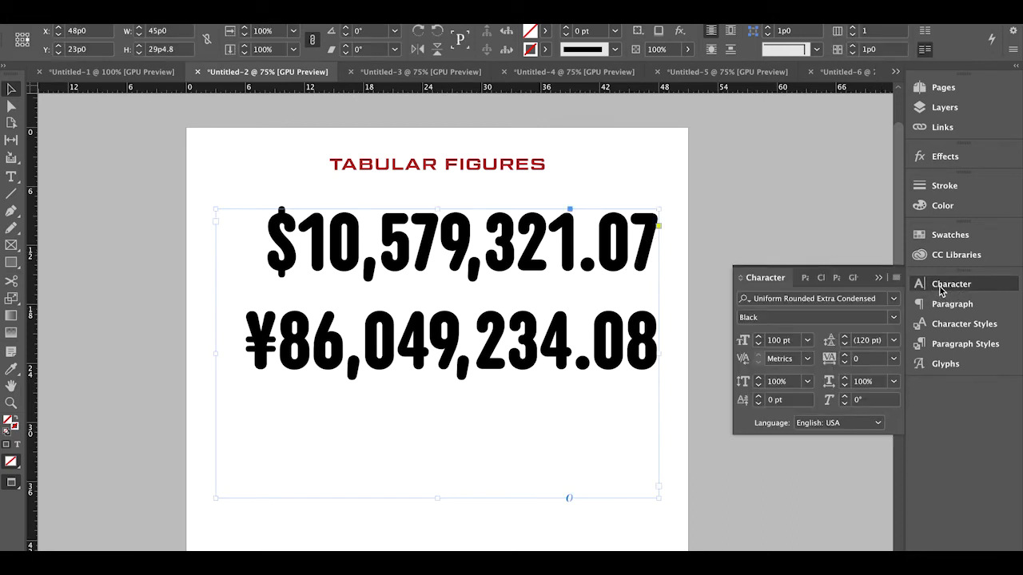
{"action": "left_click", "coordinate": [896, 277]}
{"action": "mouse_move", "coordinate": [839, 309]}
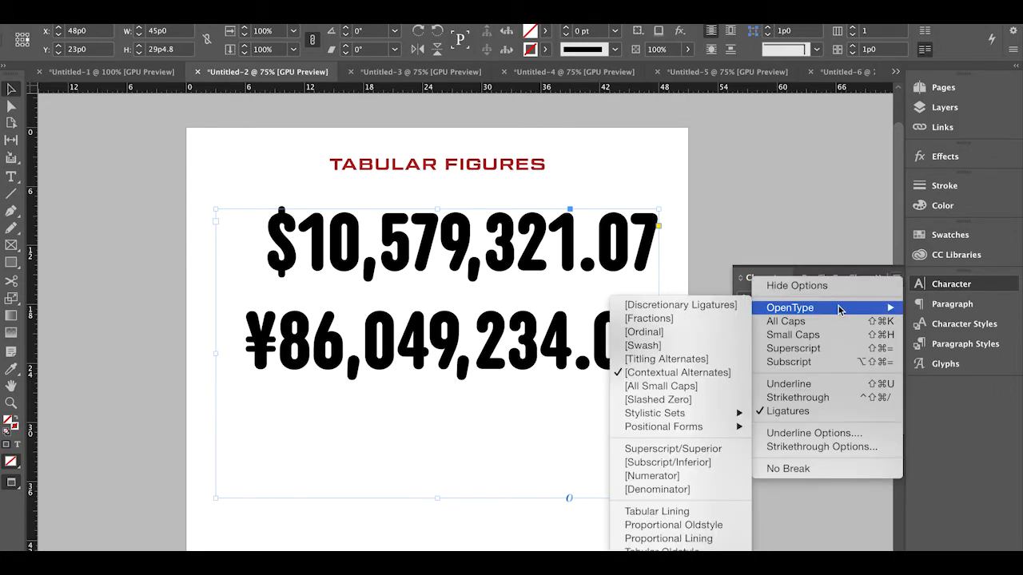
{"action": "left_click", "coordinate": [680, 511]}
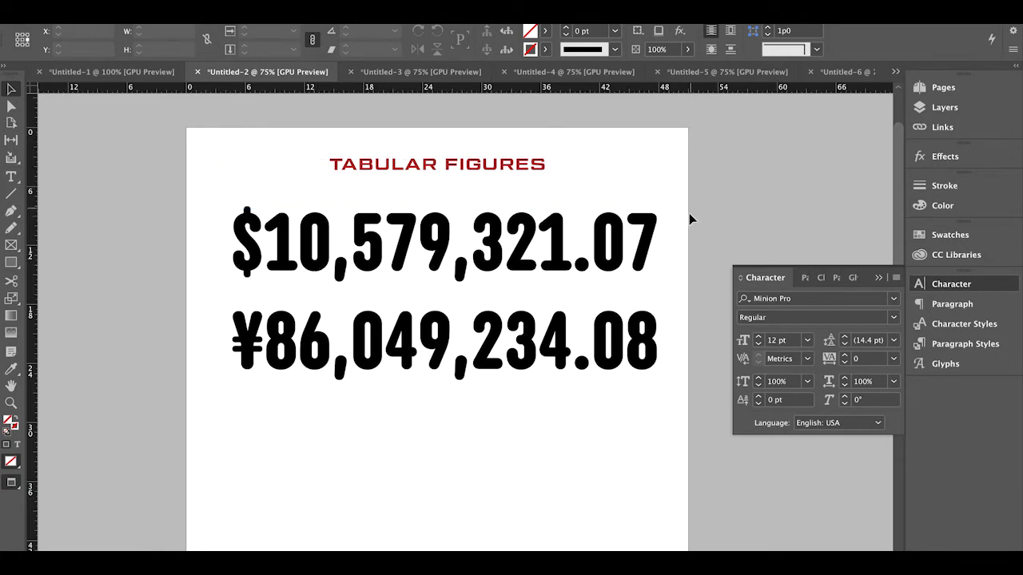
{"action": "left_click", "coordinate": [653, 253]}
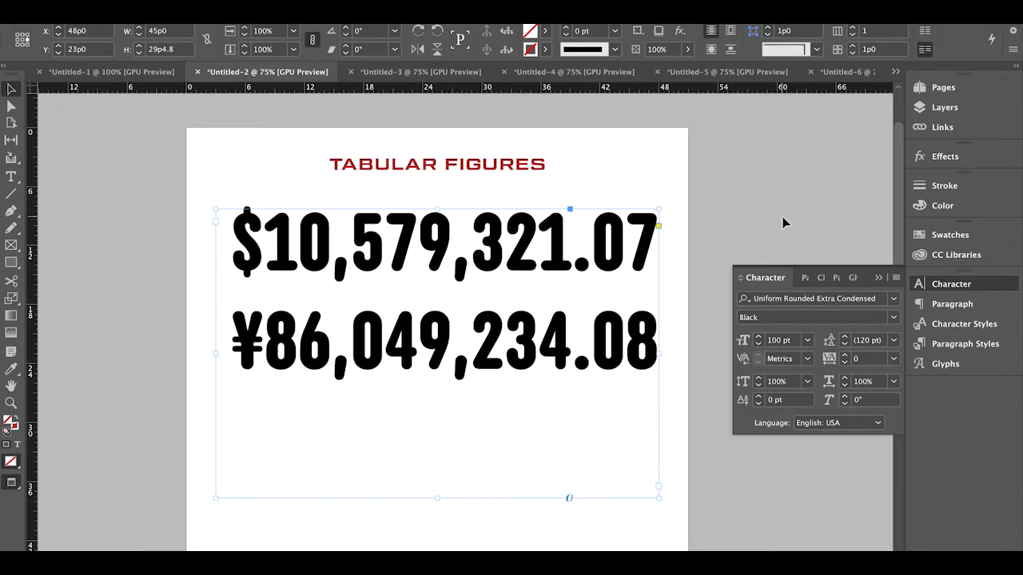
{"action": "left_click", "coordinate": [725, 216]}
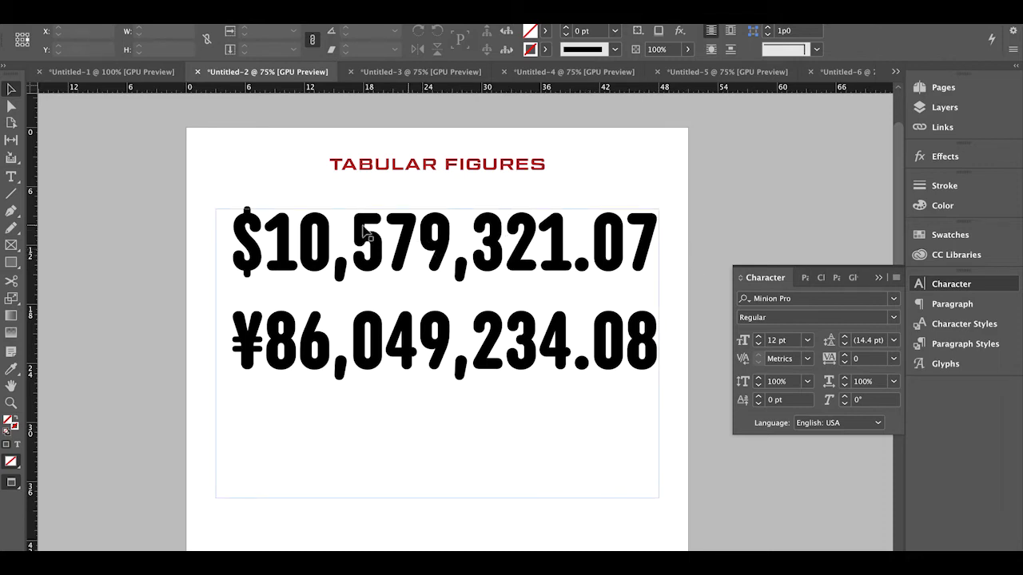
Replace the digit just before the decimal point in the dollar amount with 8
{"action": "double_click", "coordinate": [537, 254]}
{"action": "left_click_drag", "start_coordinate": [539, 251], "coordinate": [566, 251]}
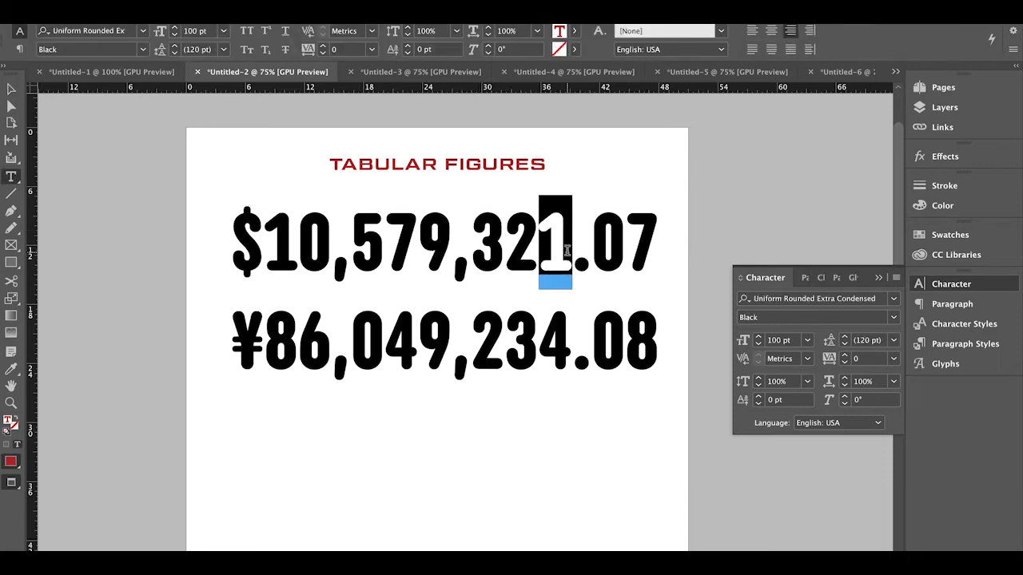
{"action": "type", "text": "8"}
{"action": "left_click", "coordinate": [723, 196]}
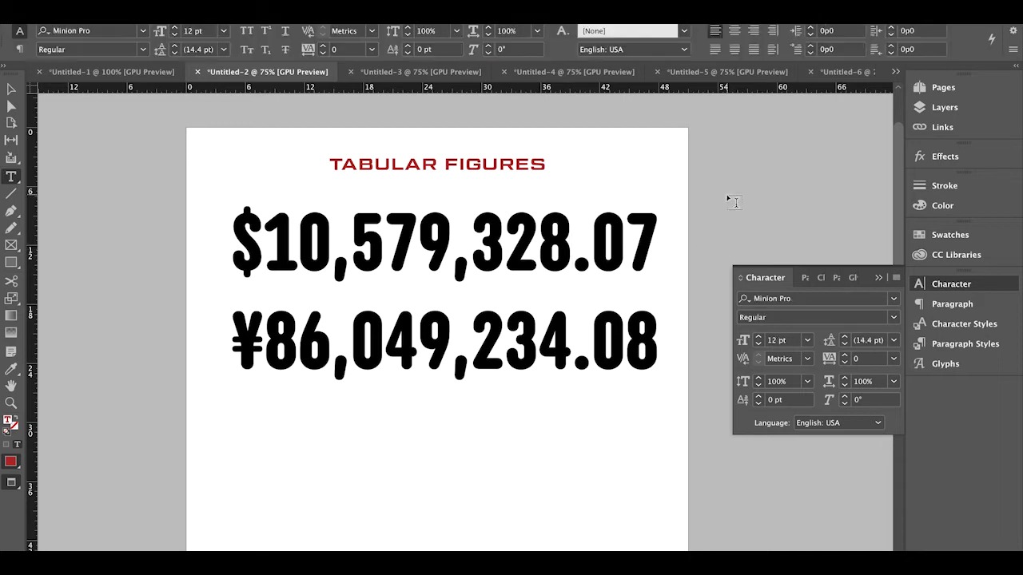
{"action": "key", "text": "v"}
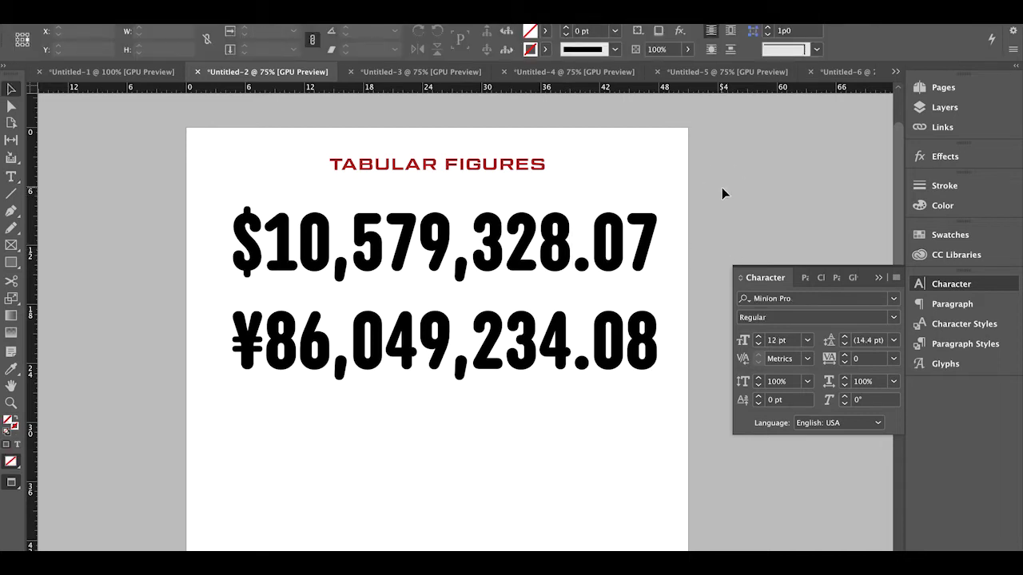
In the Untitled-3 document, set the upper price's last two zeros to 60% vertical and horizontal scale with a 25 pt baseline shift
{"action": "left_click", "coordinate": [417, 74]}
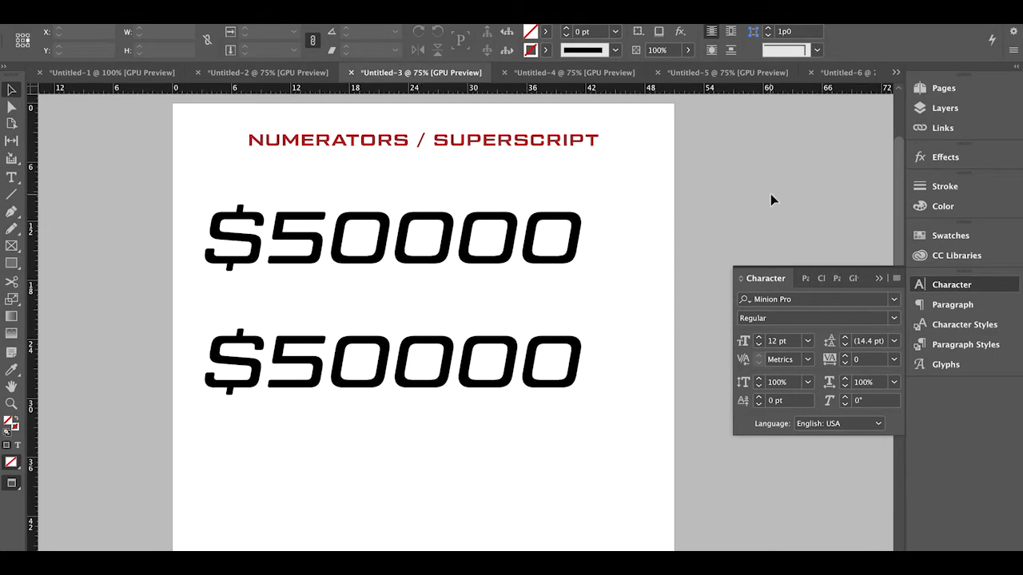
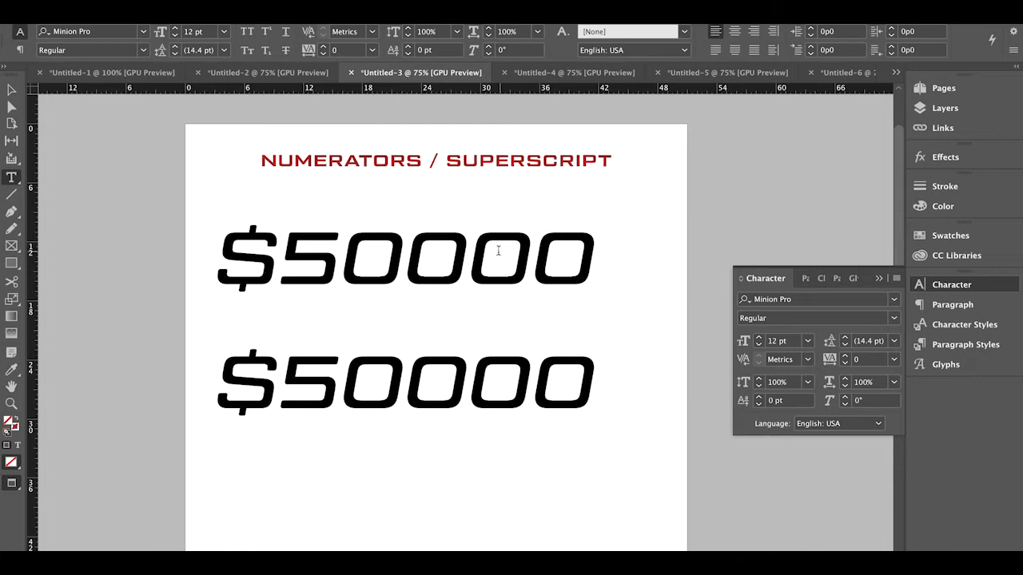
{"action": "left_click_drag", "start_coordinate": [469, 253], "coordinate": [583, 254]}
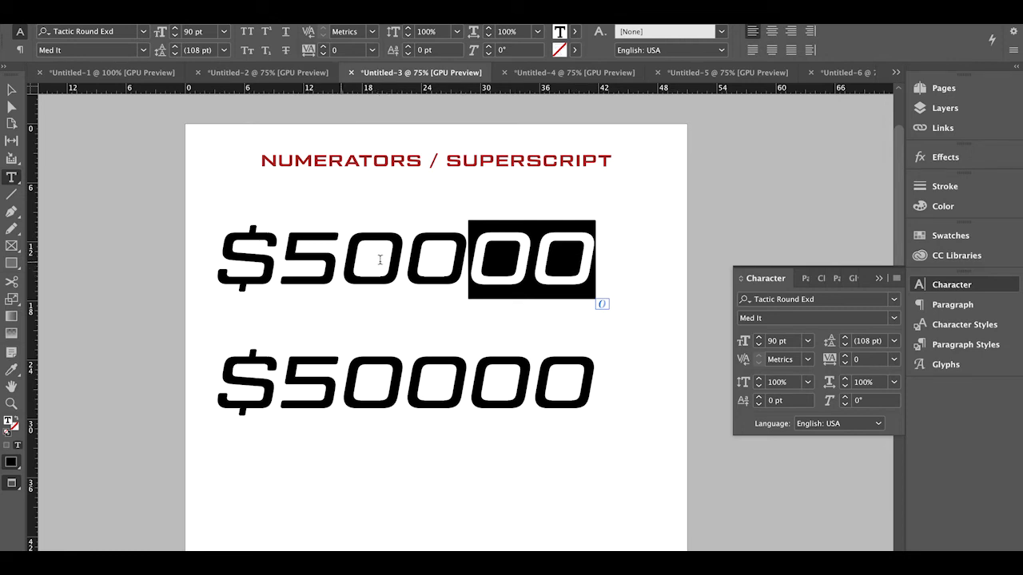
{"action": "left_click", "coordinate": [736, 383]}
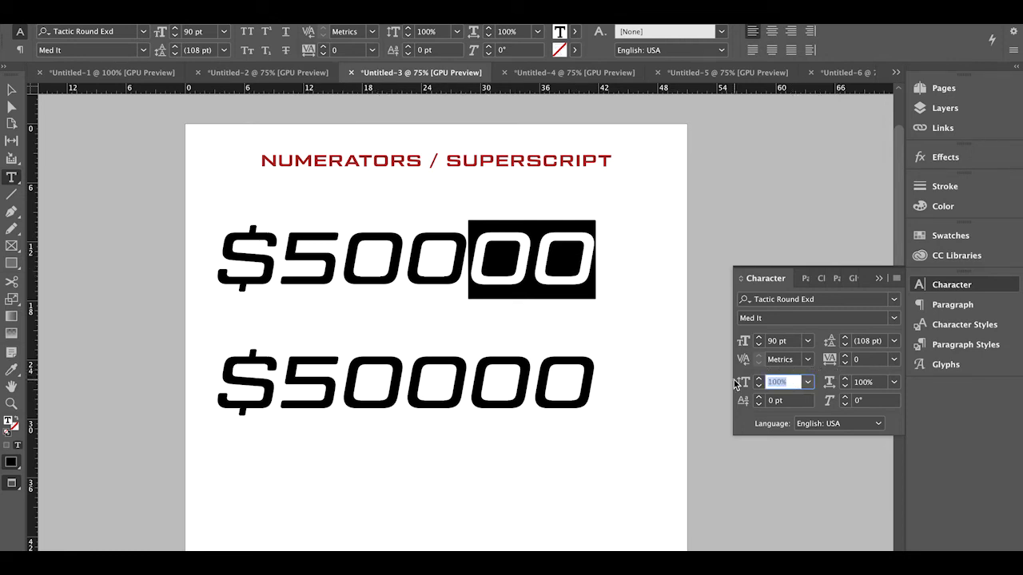
{"action": "type", "text": "60"}
{"action": "key", "text": "Tab"}
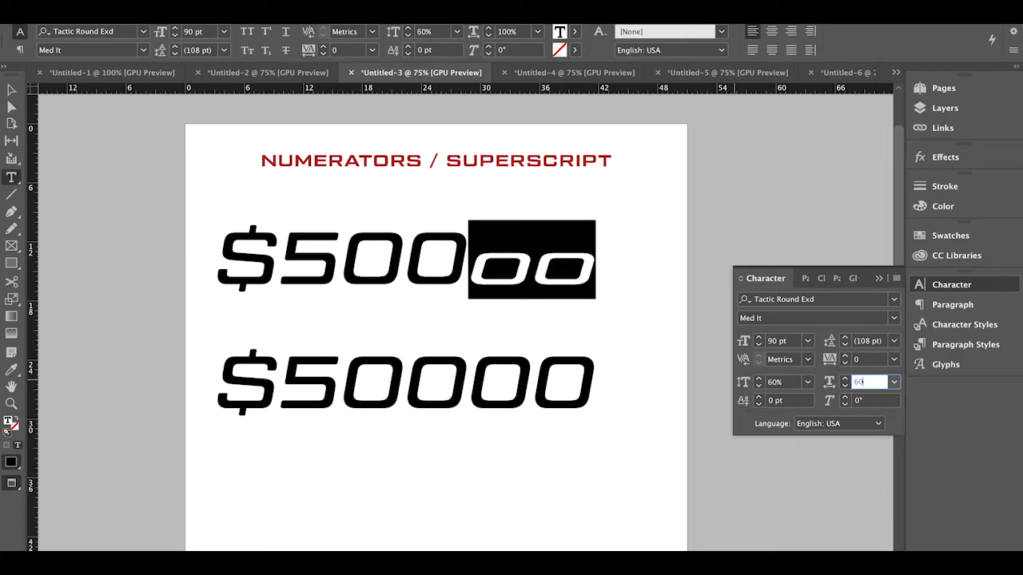
{"action": "key", "text": "Tab"}
{"action": "key", "text": "Return"}
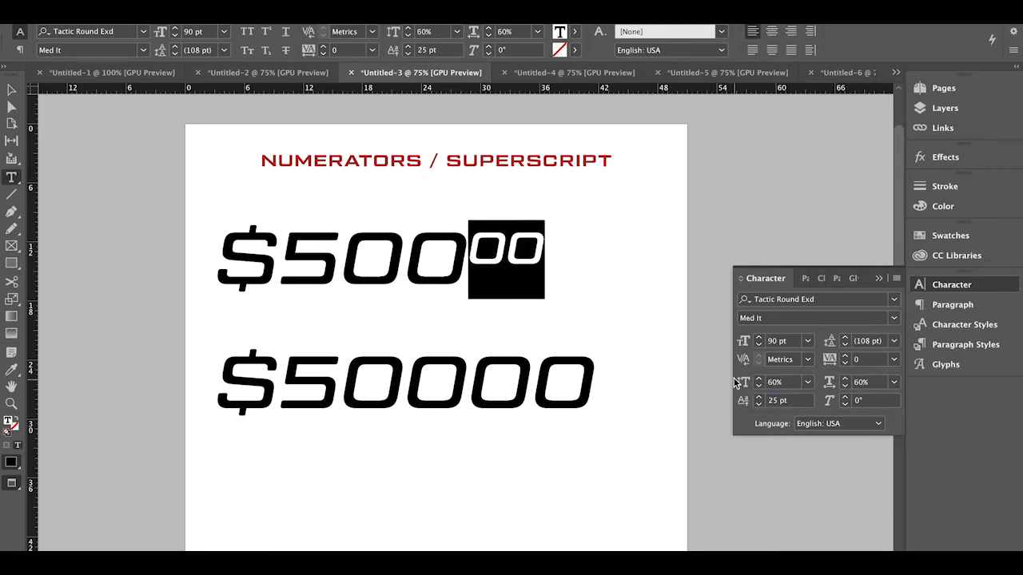
{"action": "left_click", "coordinate": [730, 154]}
{"action": "key", "text": "v"}
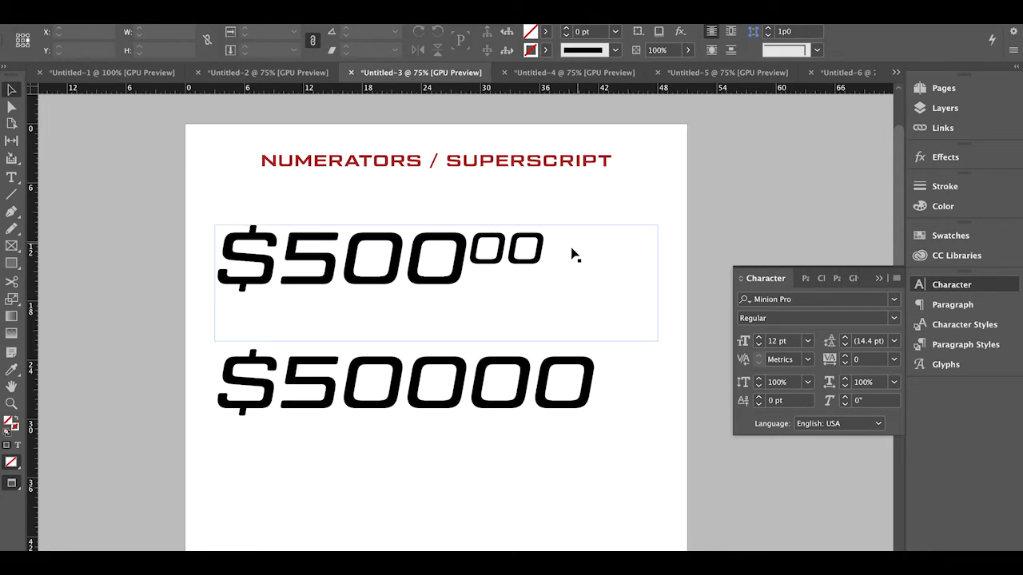
Set the upper price's dollar sign to 60% vertical and horizontal scale with a 25 pt baseline shift
{"action": "double_click", "coordinate": [491, 260]}
{"action": "left_click_drag", "start_coordinate": [216, 254], "coordinate": [280, 254]}
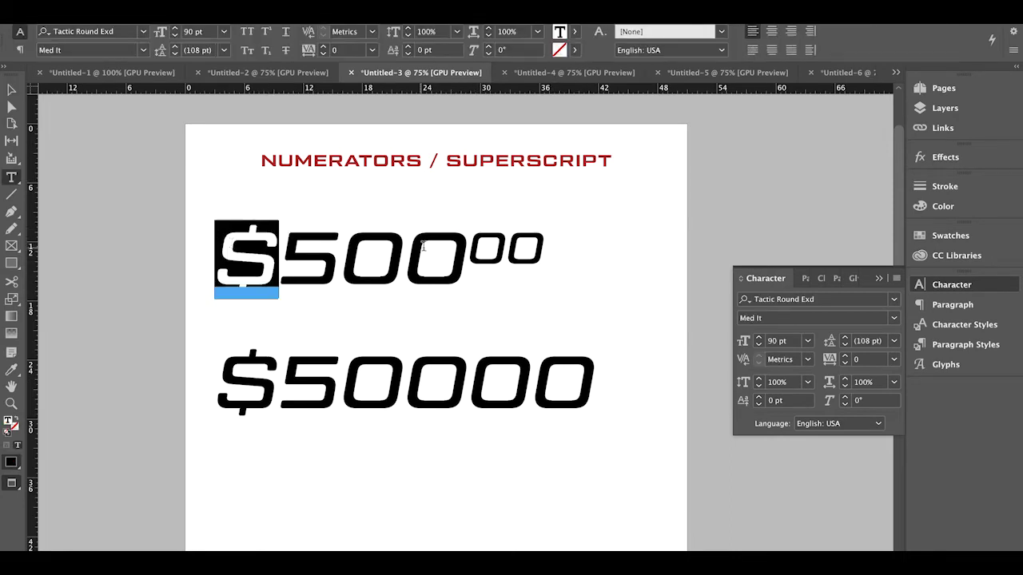
{"action": "left_click", "coordinate": [740, 382]}
{"action": "type", "text": "60"}
{"action": "key", "text": "Tab"}
{"action": "type", "text": "60"}
{"action": "key", "text": "Tab"}
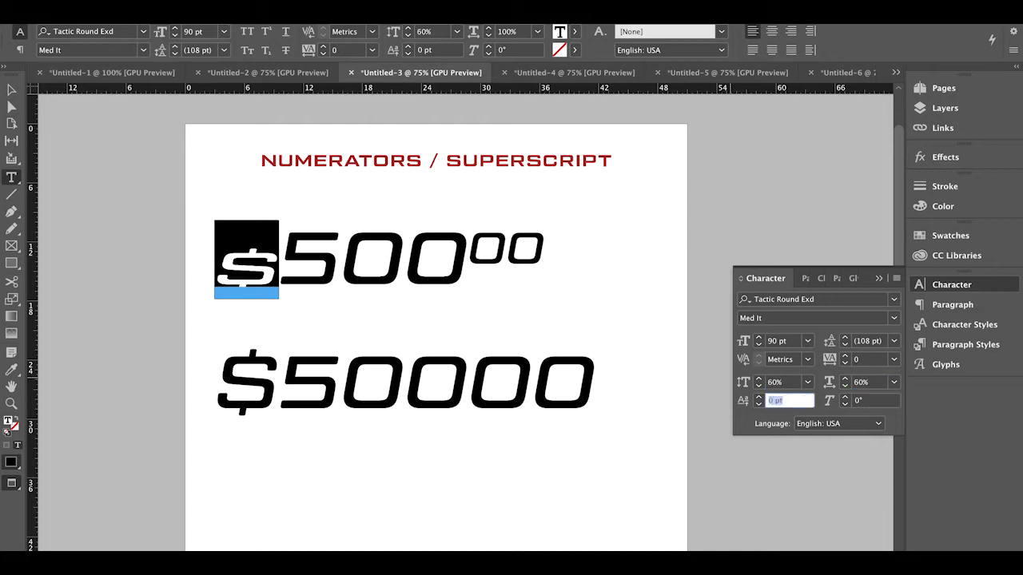
{"action": "type", "text": "25"}
{"action": "key", "text": "Return"}
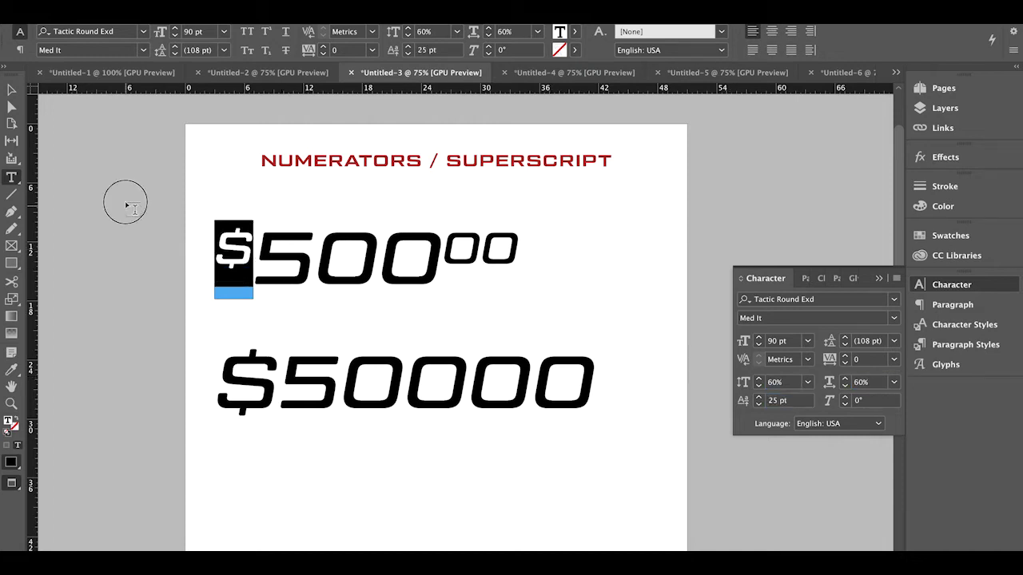
{"action": "key", "text": "Escape"}
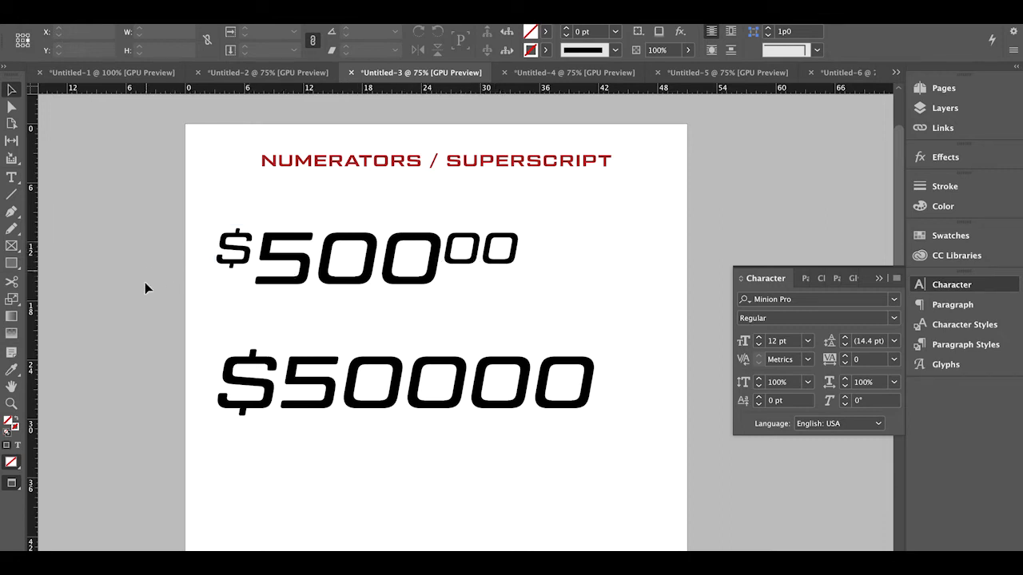
Apply the Numerator OpenType feature to the last two zeros of the lower $50000 price
{"action": "double_click", "coordinate": [494, 418]}
{"action": "left_click_drag", "start_coordinate": [493, 418], "coordinate": [583, 370]}
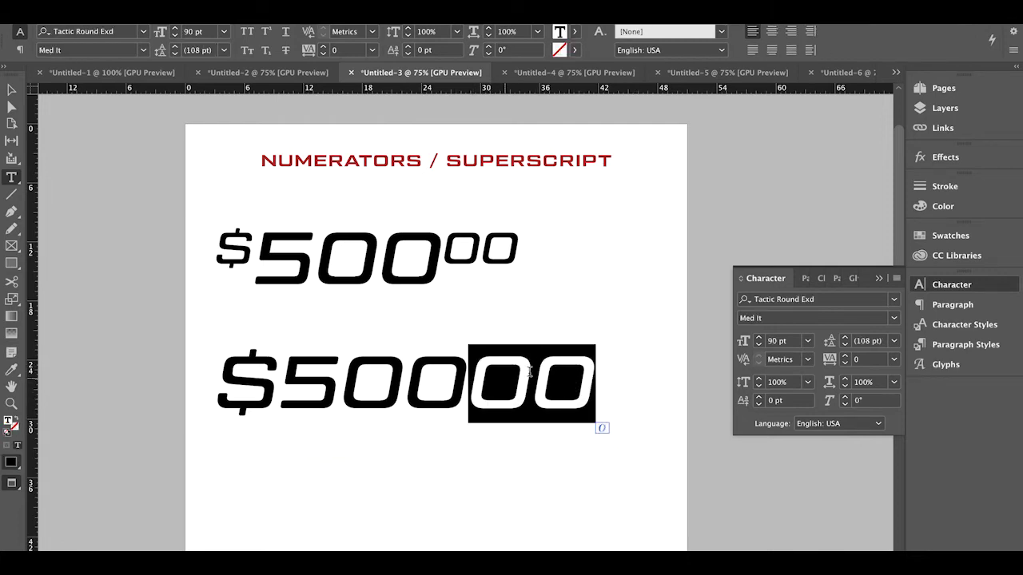
{"action": "left_click", "coordinate": [898, 279]}
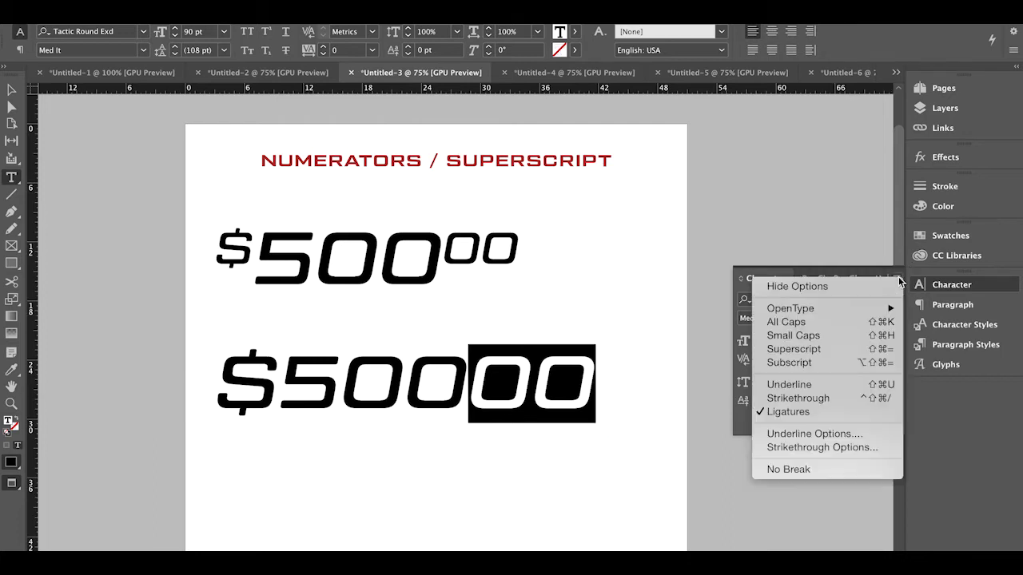
{"action": "mouse_move", "coordinate": [856, 307]}
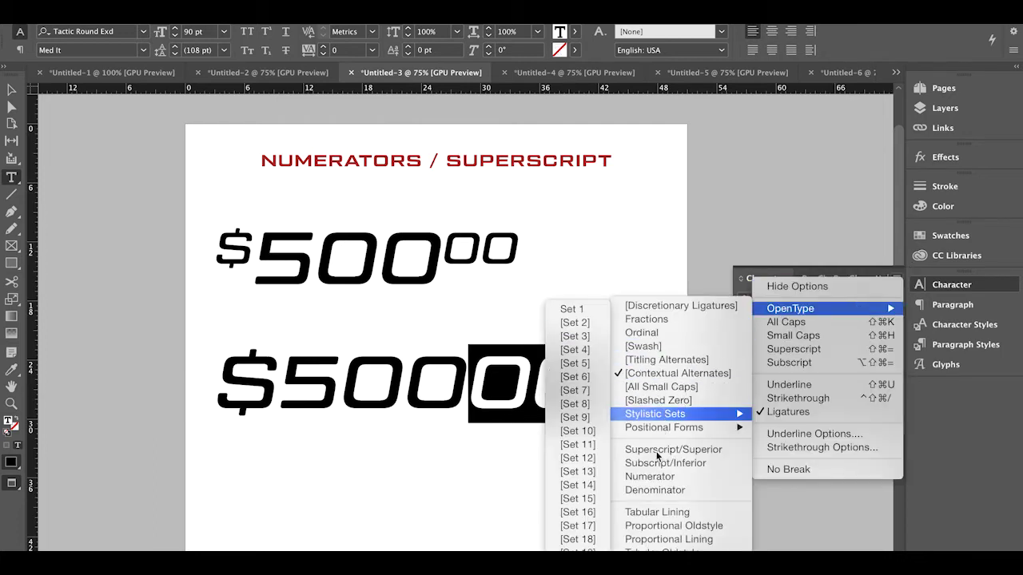
{"action": "left_click", "coordinate": [650, 477]}
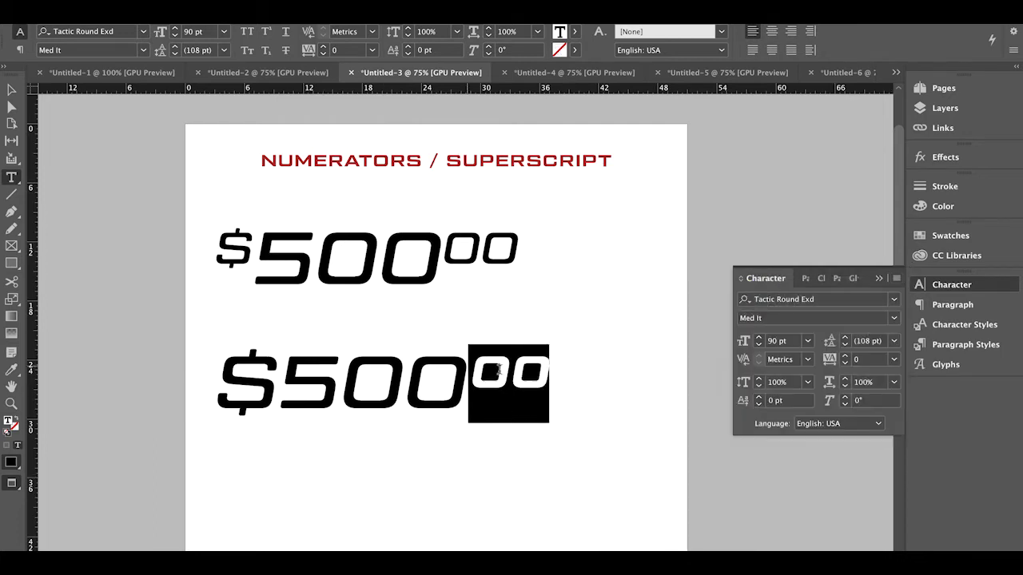
Apply the Numerator OpenType feature to the lower price's dollar sign and deselect the text
{"action": "left_click_drag", "start_coordinate": [277, 345], "coordinate": [225, 374]}
{"action": "left_click", "coordinate": [896, 278]}
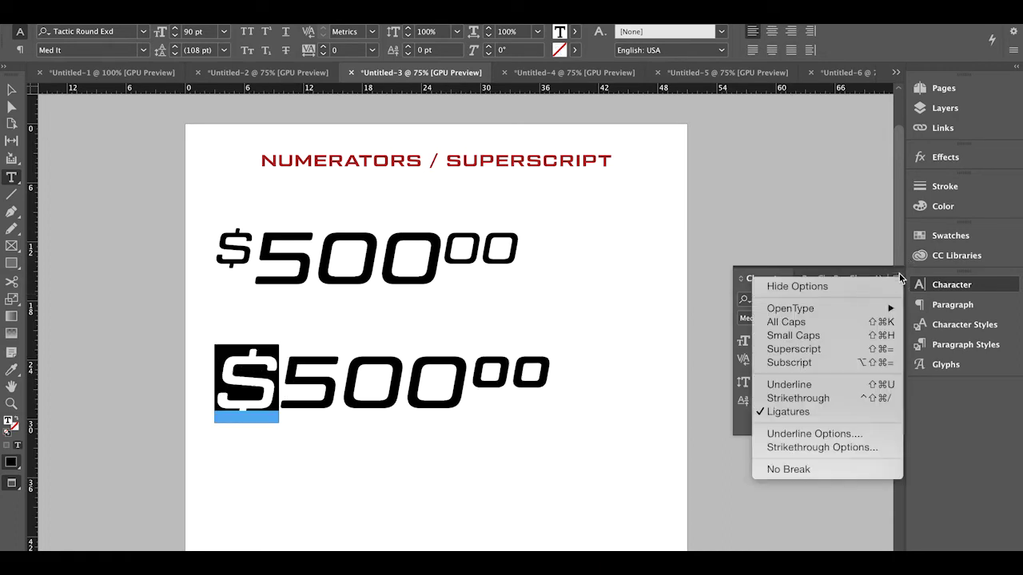
{"action": "mouse_move", "coordinate": [863, 309]}
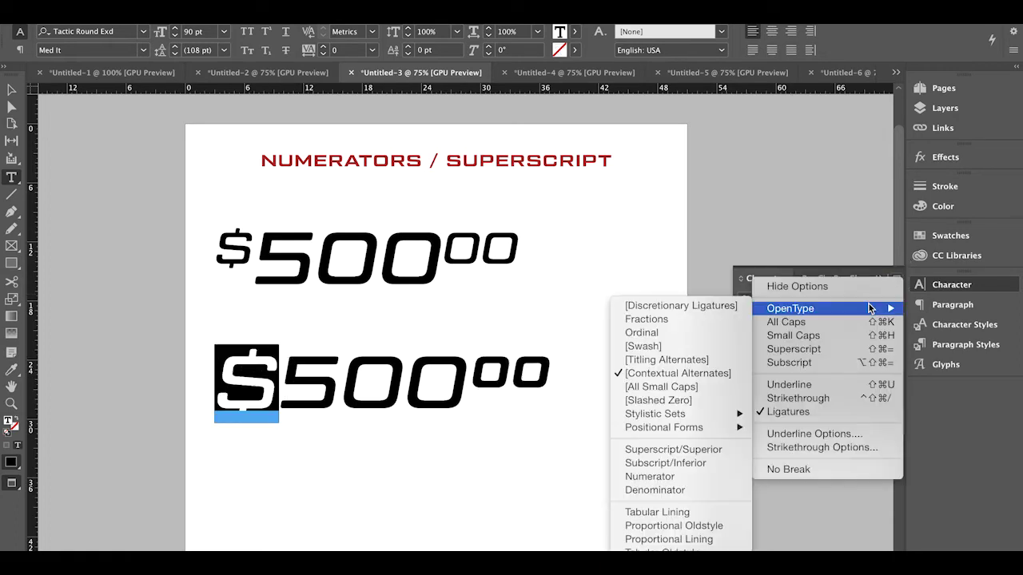
{"action": "left_click", "coordinate": [650, 476]}
{"action": "left_click", "coordinate": [101, 296]}
{"action": "key", "text": "v"}
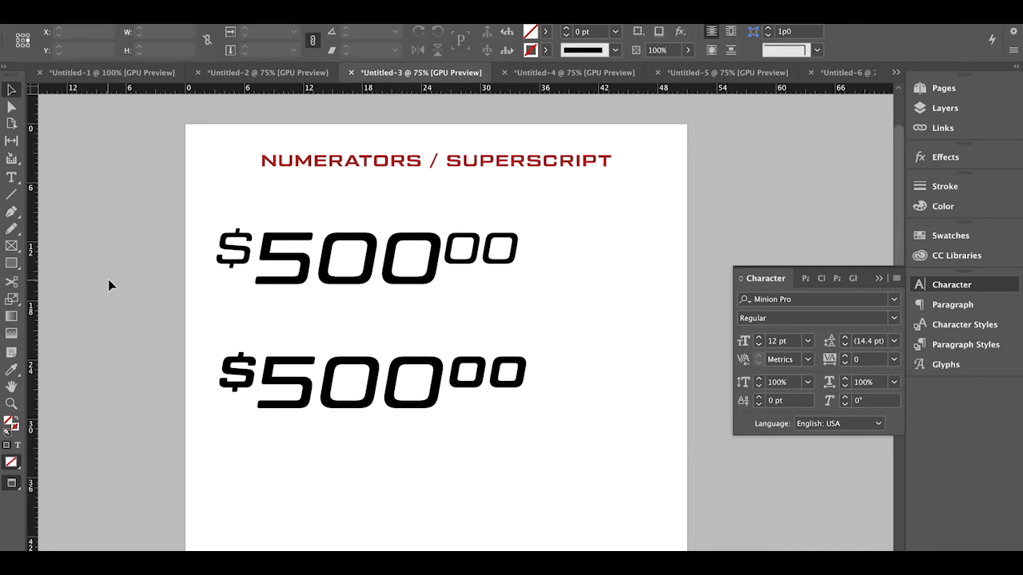
Duplicate the upper manually scaled price frame to a spot below the second price
{"action": "scroll", "coordinate": [108, 279], "scroll_direction": "down", "scroll_amount": 1}
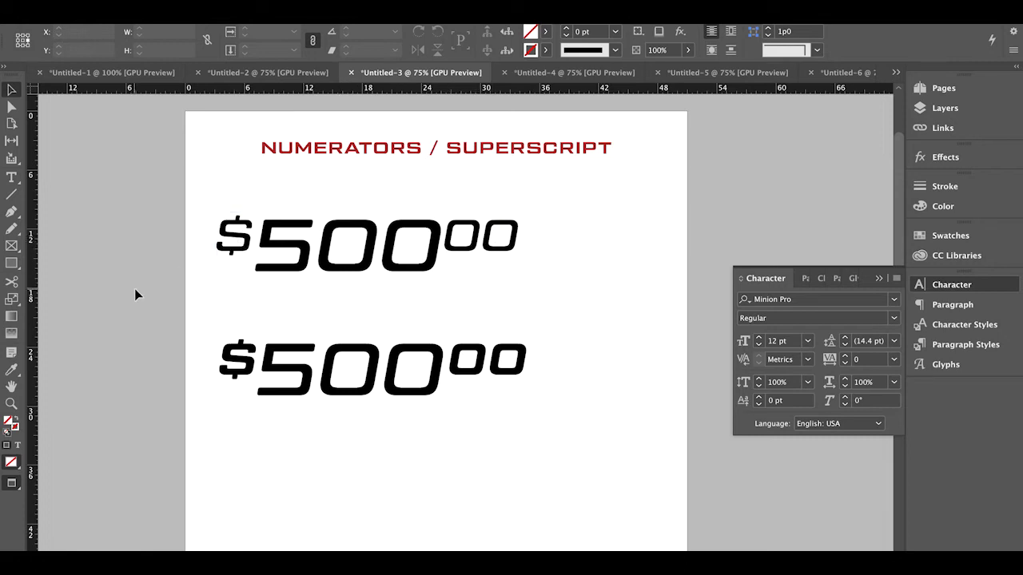
{"action": "scroll", "coordinate": [130, 307], "scroll_direction": "down", "scroll_amount": 5}
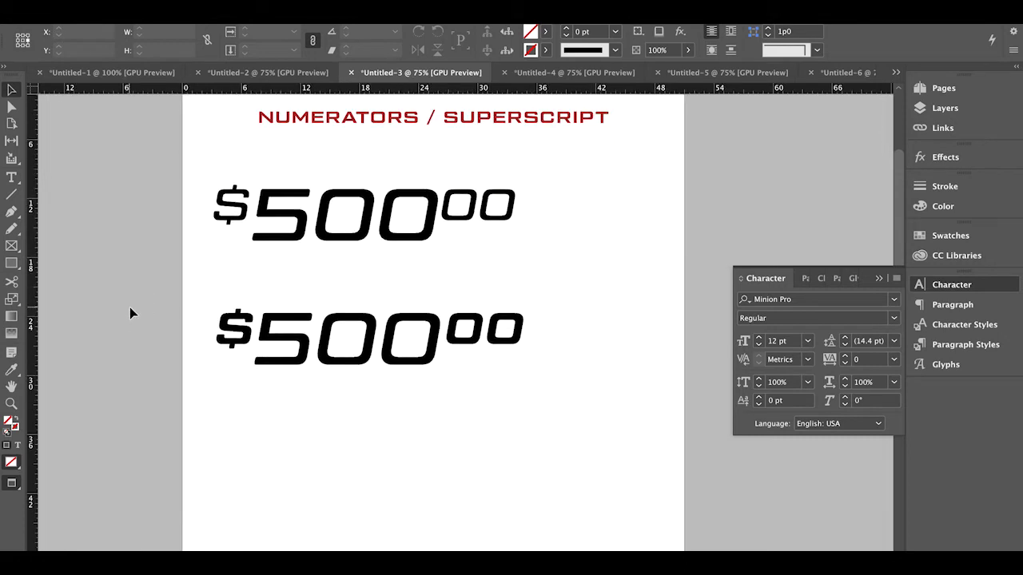
{"action": "scroll", "coordinate": [130, 307], "scroll_direction": "up", "scroll_amount": 3}
{"action": "left_click_drag", "start_coordinate": [324, 179], "coordinate": [343, 439]}
{"action": "left_click", "coordinate": [365, 299]}
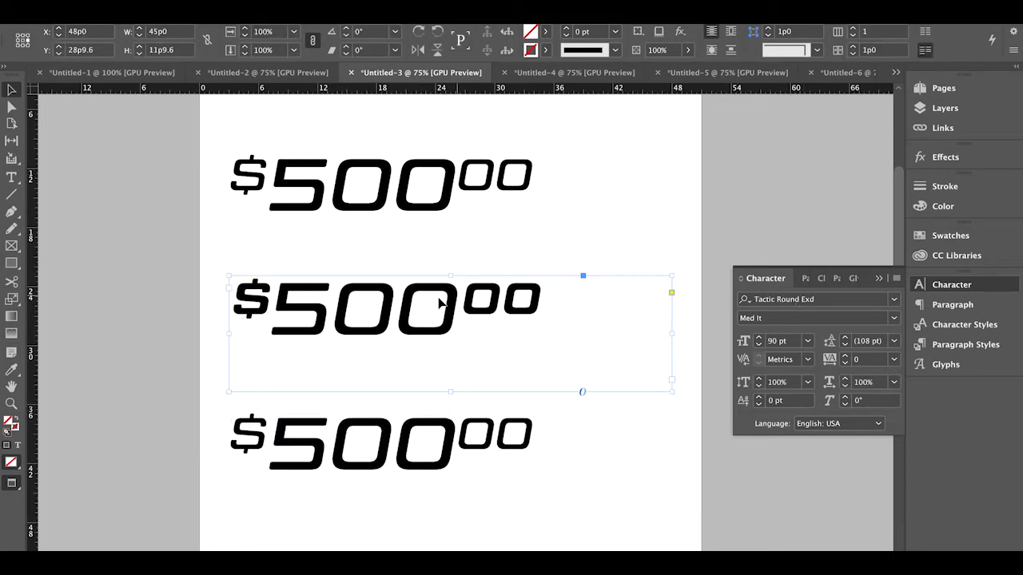
{"action": "scroll", "coordinate": [509, 320], "scroll_direction": "down", "scroll_amount": 3}
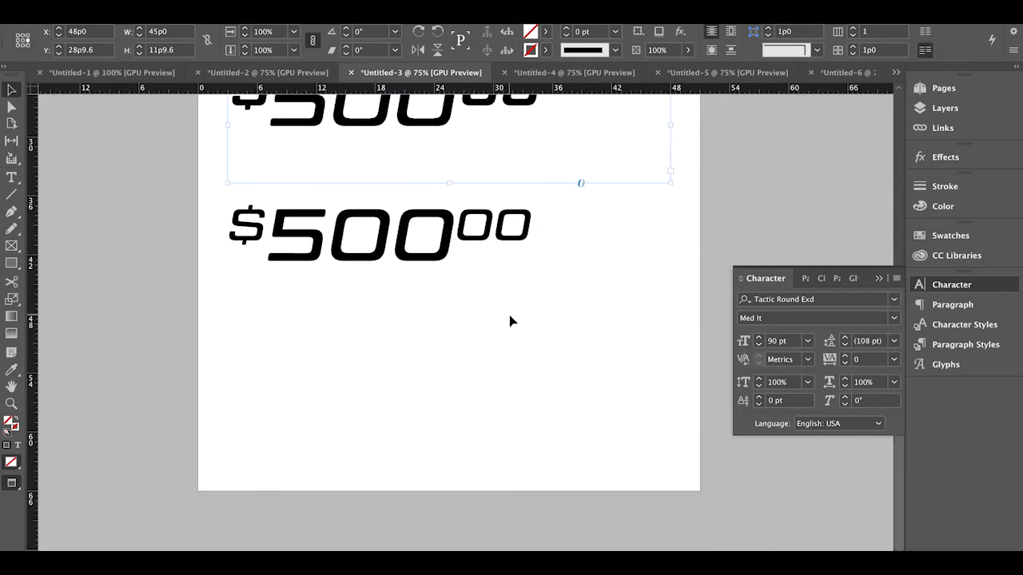
{"action": "key", "text": "ctrl+z"}
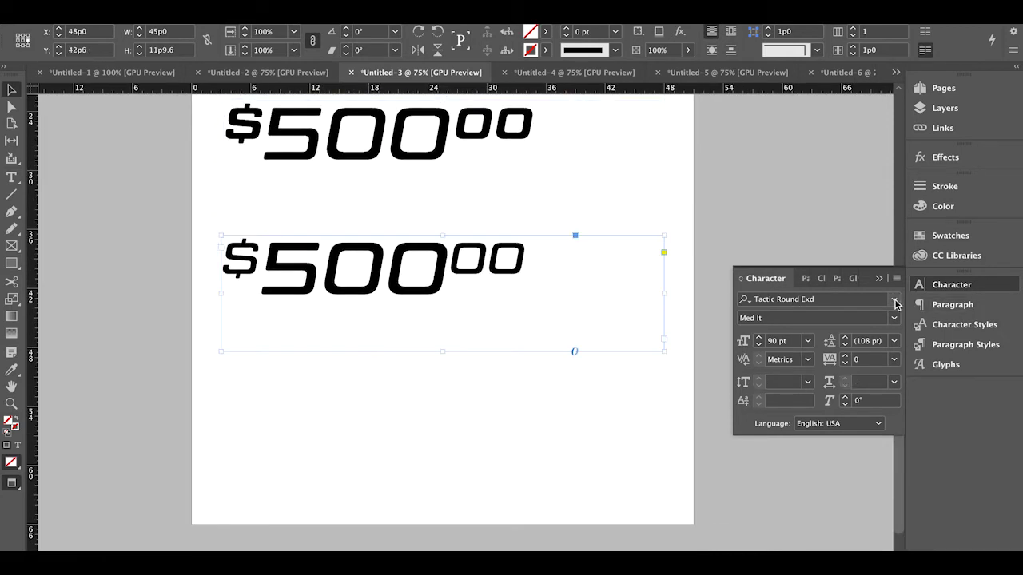
Set the duplicated third price's font to Uniform Condensed Regular
{"action": "left_click", "coordinate": [894, 299]}
{"action": "type", "text": "un"}
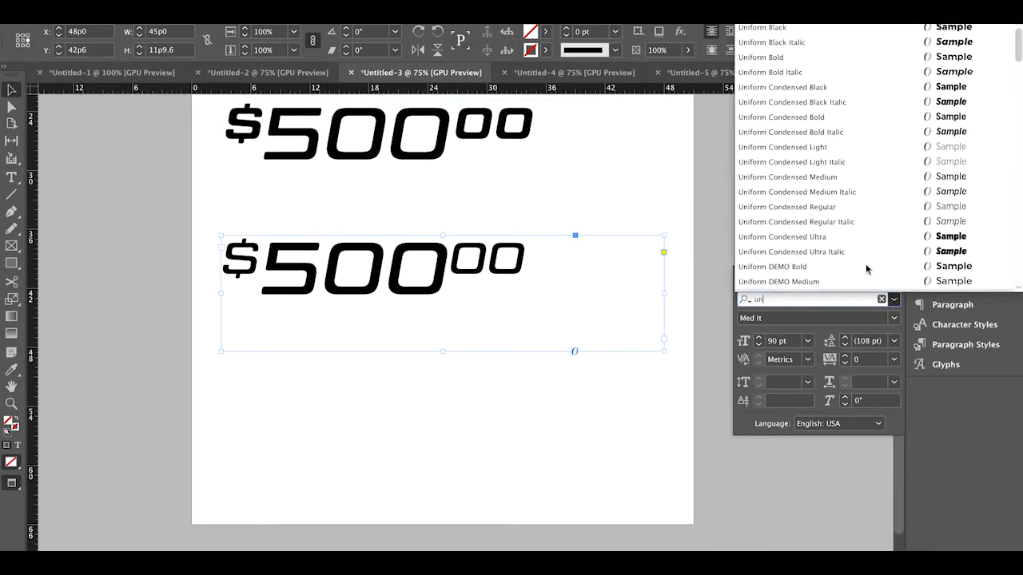
{"action": "left_click", "coordinate": [811, 207]}
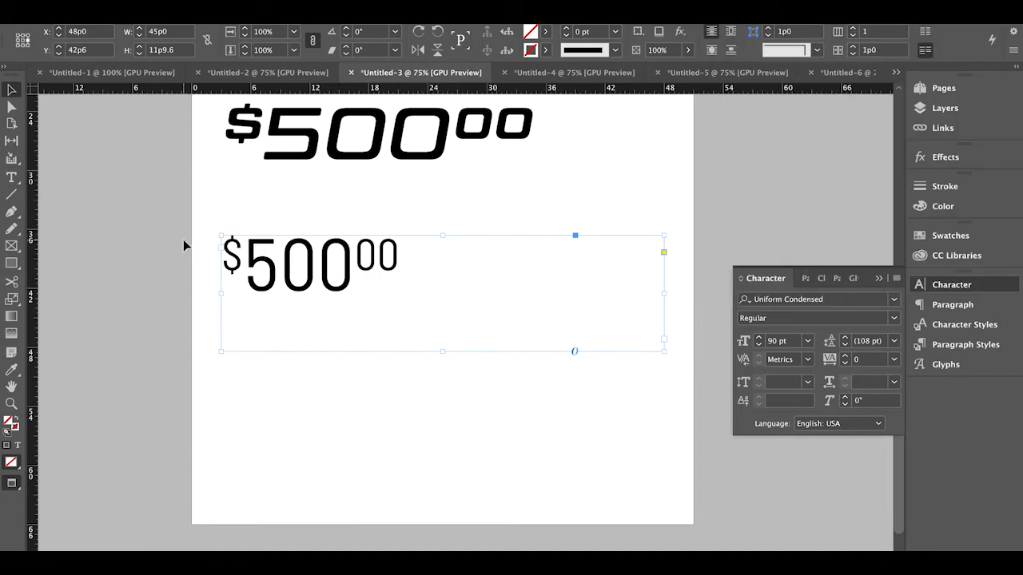
{"action": "left_click", "coordinate": [144, 237]}
Duplicate the Uniform Condensed price below itself and reset the copy to 100% vertical and horizontal scale with 0 pt baseline shift
{"action": "scroll", "coordinate": [143, 237], "scroll_direction": "right", "scroll_amount": 1}
{"action": "left_click_drag", "start_coordinate": [244, 274], "coordinate": [247, 419]}
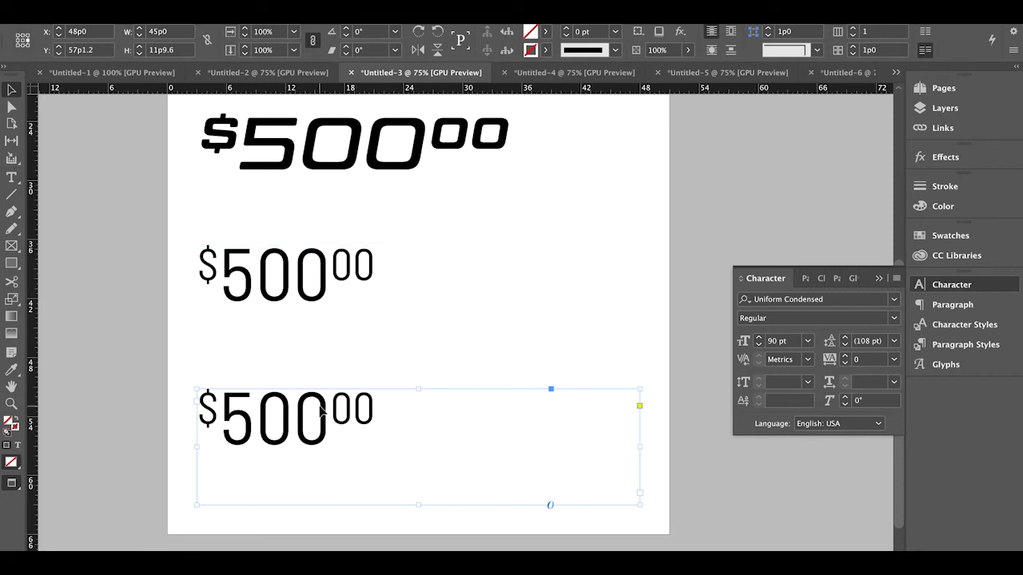
{"action": "left_click", "coordinate": [791, 383]}
{"action": "type", "text": "100"}
{"action": "key", "text": "Tab"}
{"action": "type", "text": "100"}
{"action": "key", "text": "Tab"}
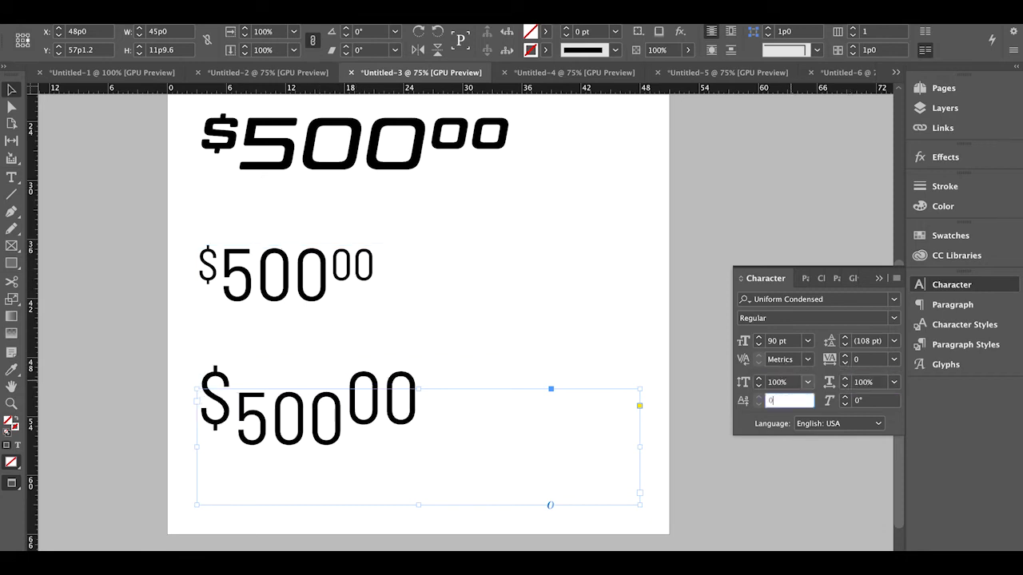
{"action": "type", "text": "0"}
{"action": "key", "text": "Tab"}
{"action": "left_click", "coordinate": [703, 311]}
Try to apply the Numerator OpenType feature to the bottom price's dollar sign
{"action": "key", "text": "t"}
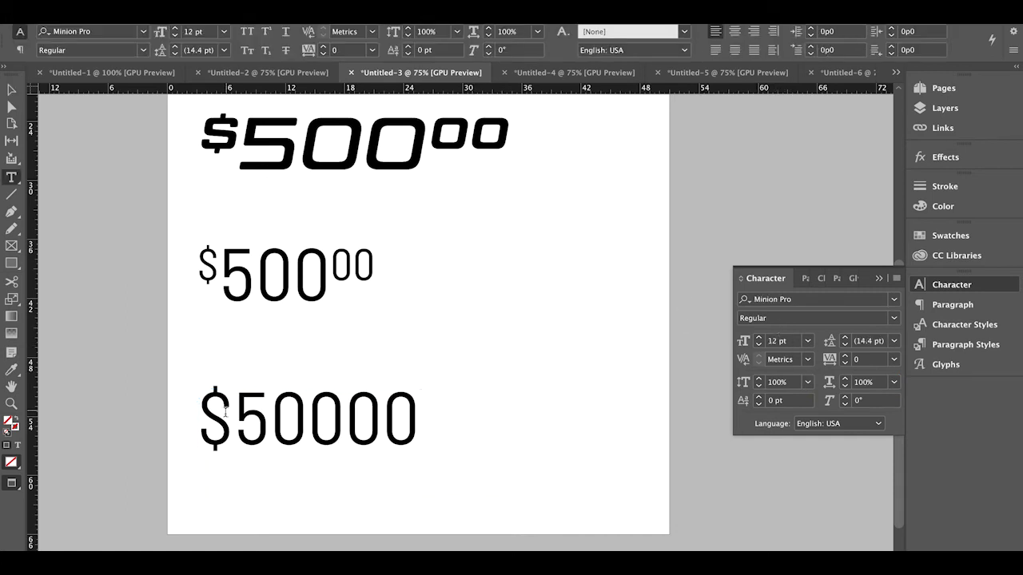
{"action": "left_click_drag", "start_coordinate": [346, 409], "coordinate": [616, 370]}
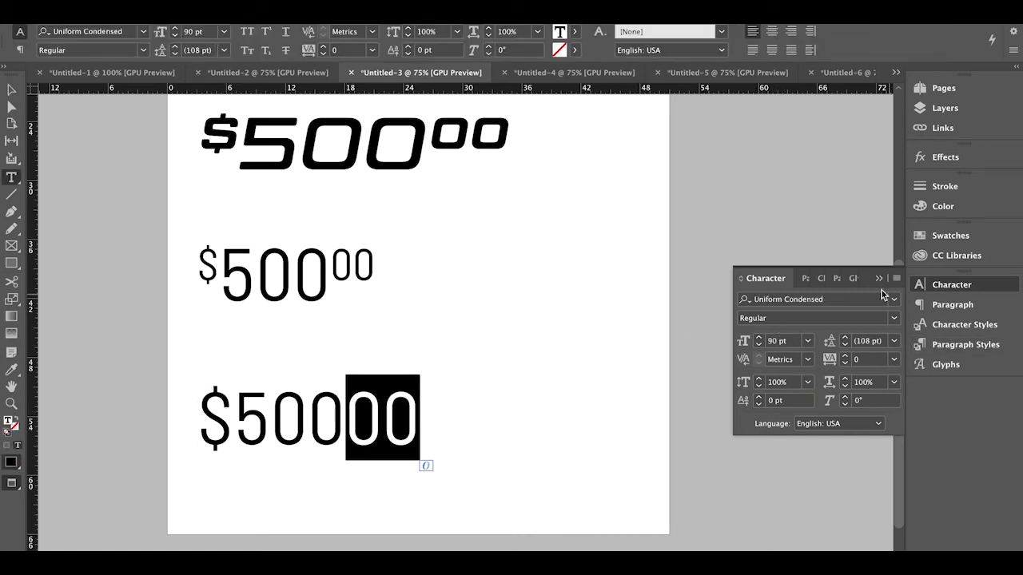
{"action": "left_click_drag", "start_coordinate": [244, 410], "coordinate": [183, 418]}
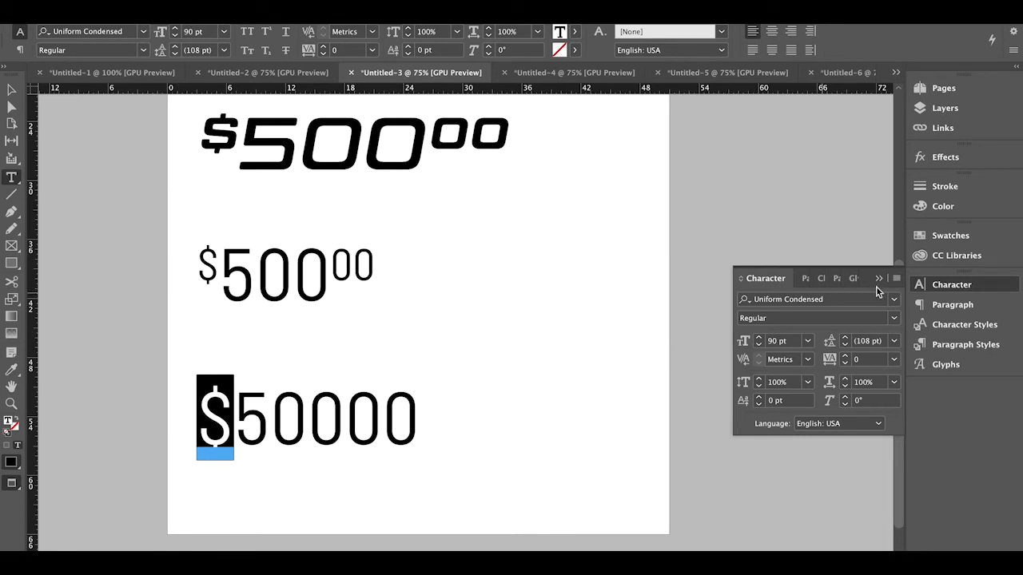
{"action": "left_click", "coordinate": [898, 279]}
{"action": "mouse_move", "coordinate": [808, 308]}
{"action": "mouse_move", "coordinate": [670, 429]}
{"action": "left_click", "coordinate": [652, 477]}
Switch the bottom price's dollar sign to the Superscript/Superior OpenType feature
{"action": "left_click", "coordinate": [894, 278]}
{"action": "mouse_move", "coordinate": [815, 309]}
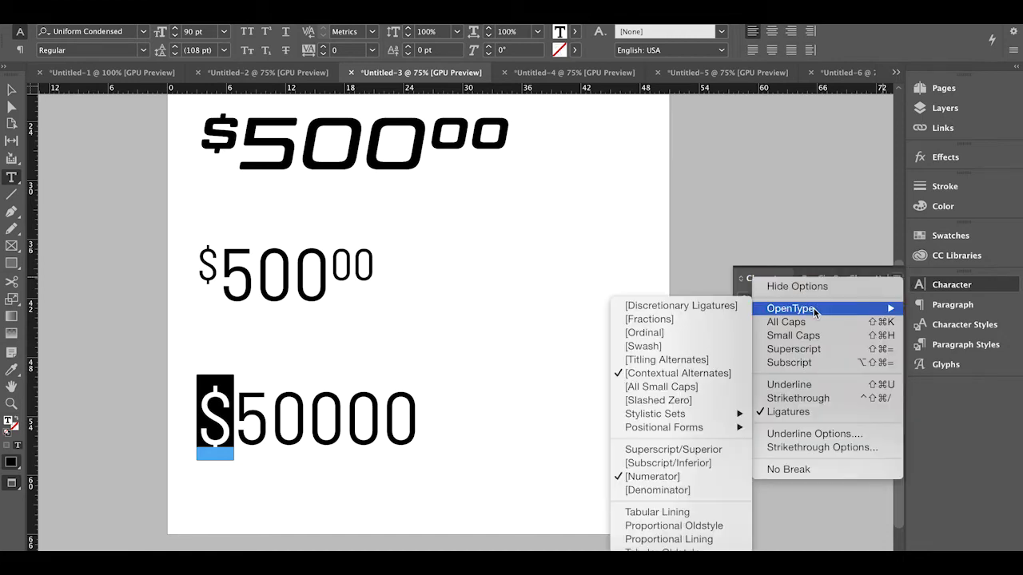
{"action": "left_click", "coordinate": [684, 453]}
Apply the Superscript/Superior OpenType feature to the bottom price's last two zeros and deselect the text
{"action": "left_click_drag", "start_coordinate": [332, 418], "coordinate": [413, 468]}
{"action": "left_click", "coordinate": [896, 278]}
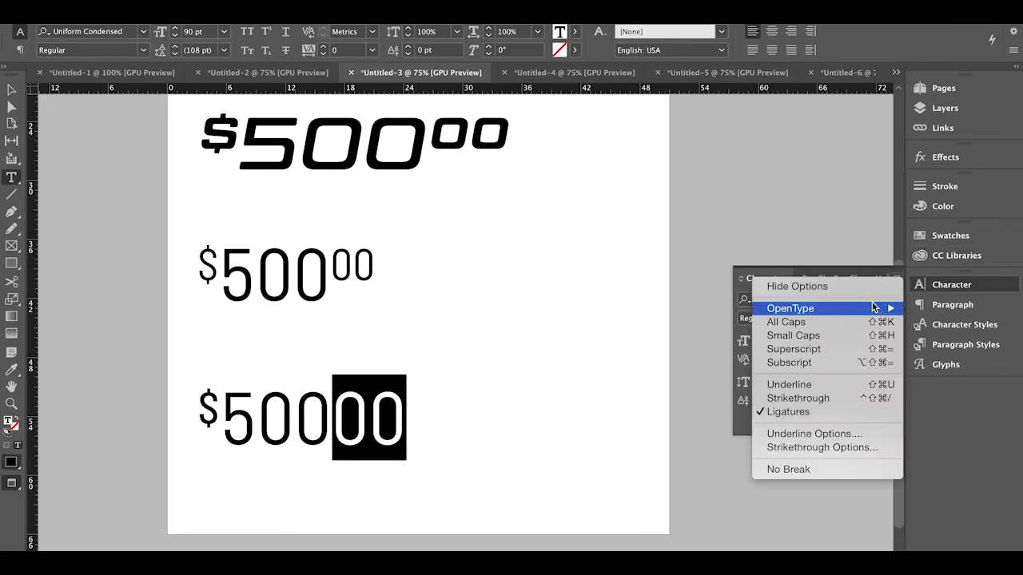
{"action": "mouse_move", "coordinate": [874, 307]}
{"action": "left_click", "coordinate": [685, 451]}
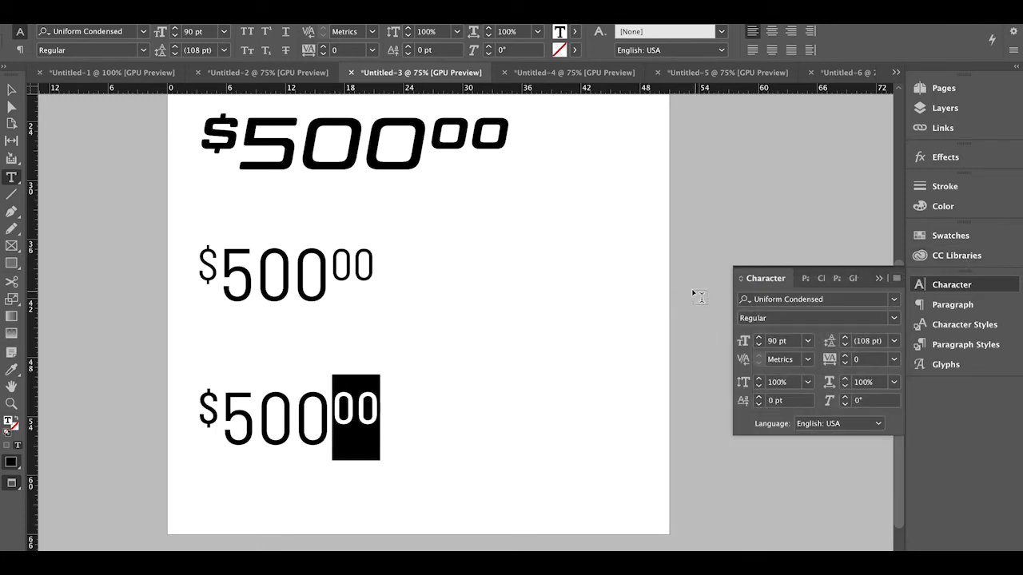
{"action": "key", "text": "Escape"}
{"action": "left_click", "coordinate": [687, 289]}
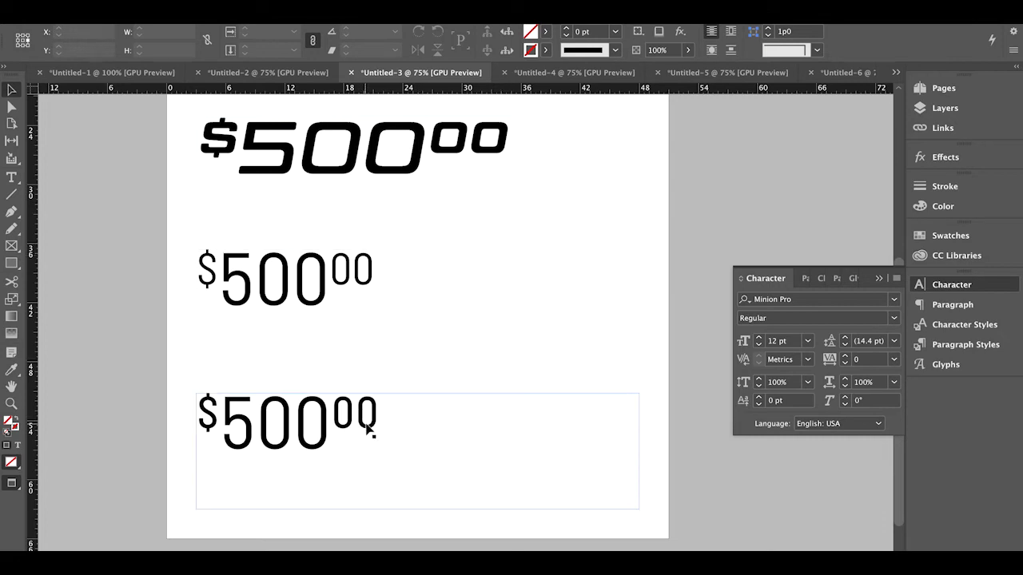
Move the bottom price frame up slightly to about Y 56p2.4 and review which OpenType features its font offers
{"action": "left_click_drag", "start_coordinate": [364, 422], "coordinate": [363, 413]}
{"action": "left_click", "coordinate": [896, 278]}
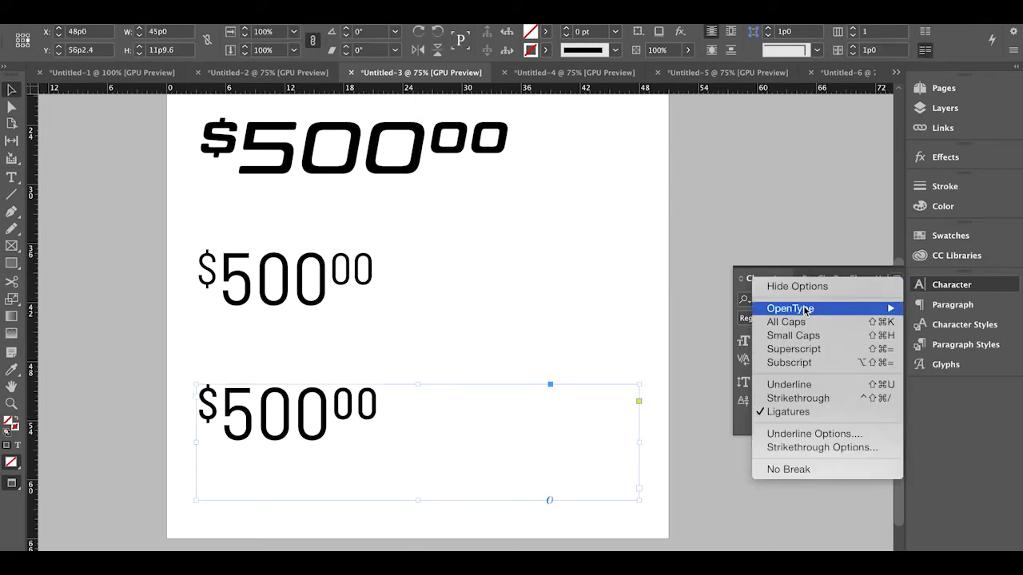
{"action": "mouse_move", "coordinate": [807, 310]}
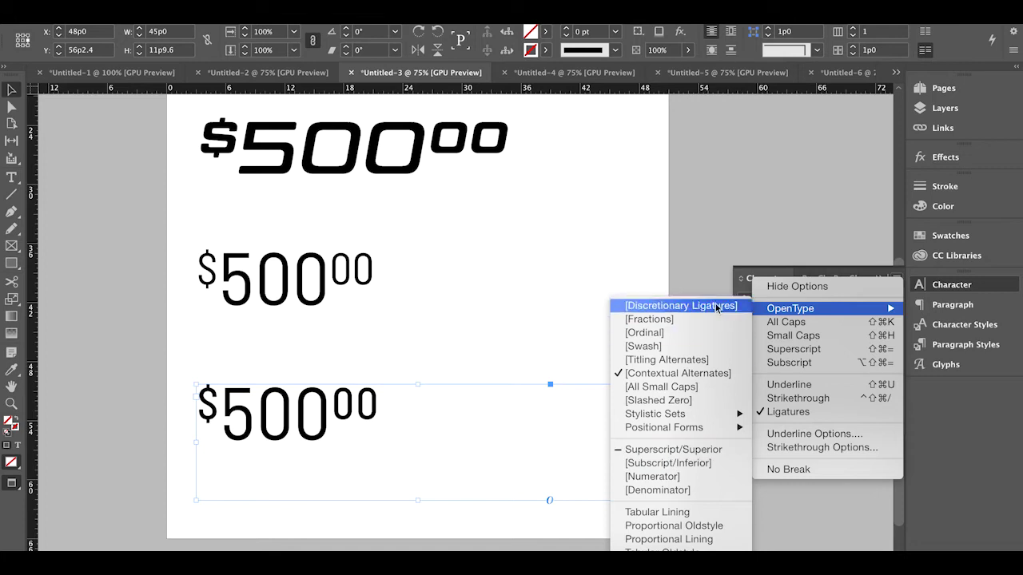
{"action": "left_click", "coordinate": [714, 269]}
{"action": "left_click", "coordinate": [705, 389]}
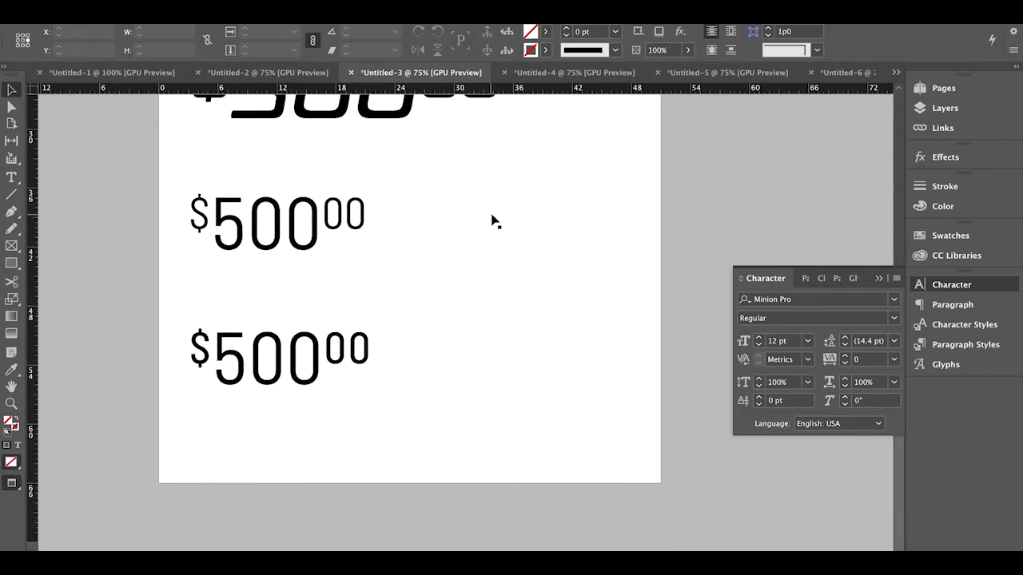
{"action": "scroll", "coordinate": [492, 221], "scroll_direction": "up", "scroll_amount": 3}
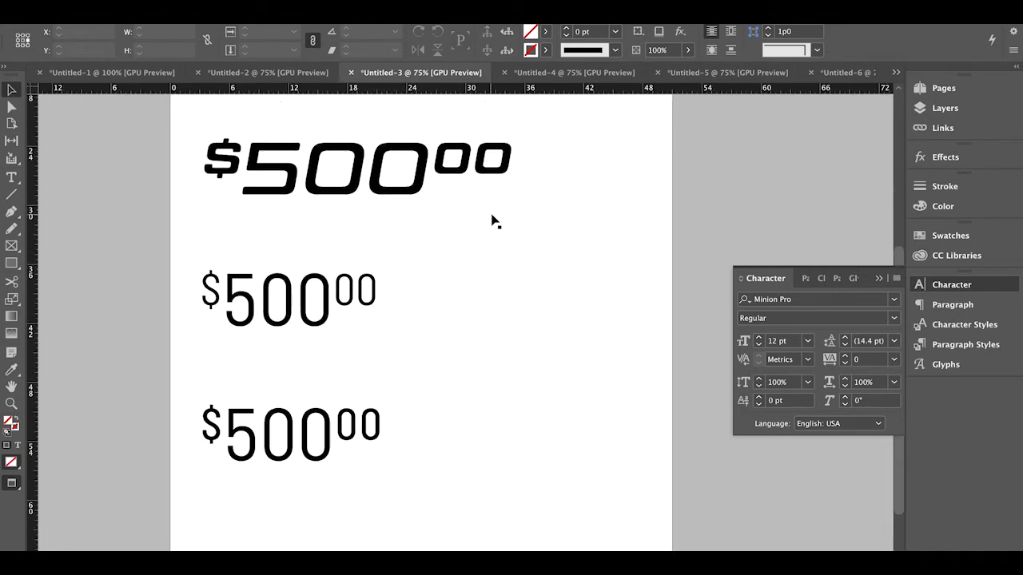
In the Untitled-4 document, apply the Fractions OpenType feature to the 1/2 in "2 1/2 Cups"
{"action": "left_click", "coordinate": [578, 74]}
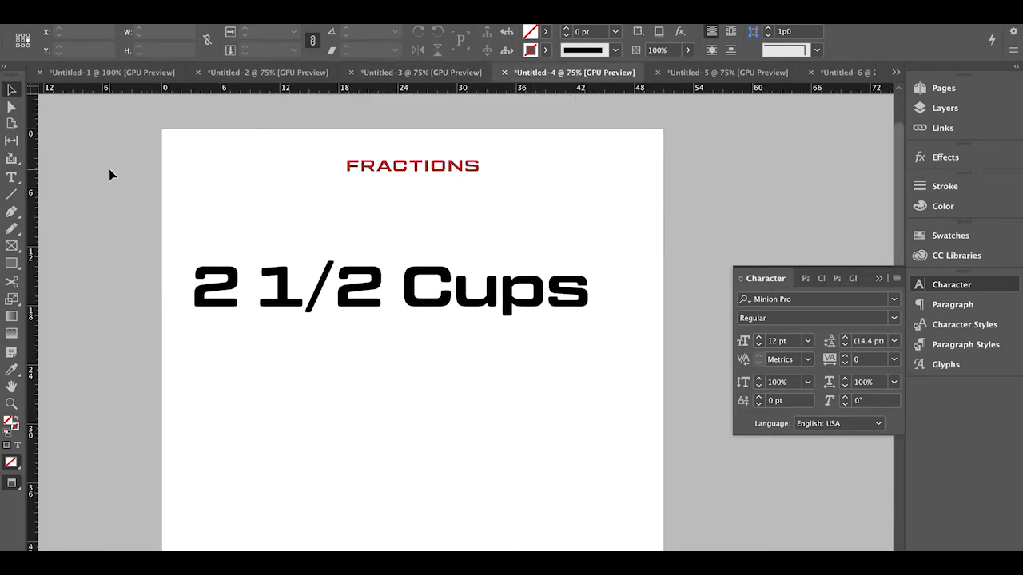
{"action": "key", "text": "t"}
{"action": "left_click_drag", "start_coordinate": [258, 286], "coordinate": [373, 297]}
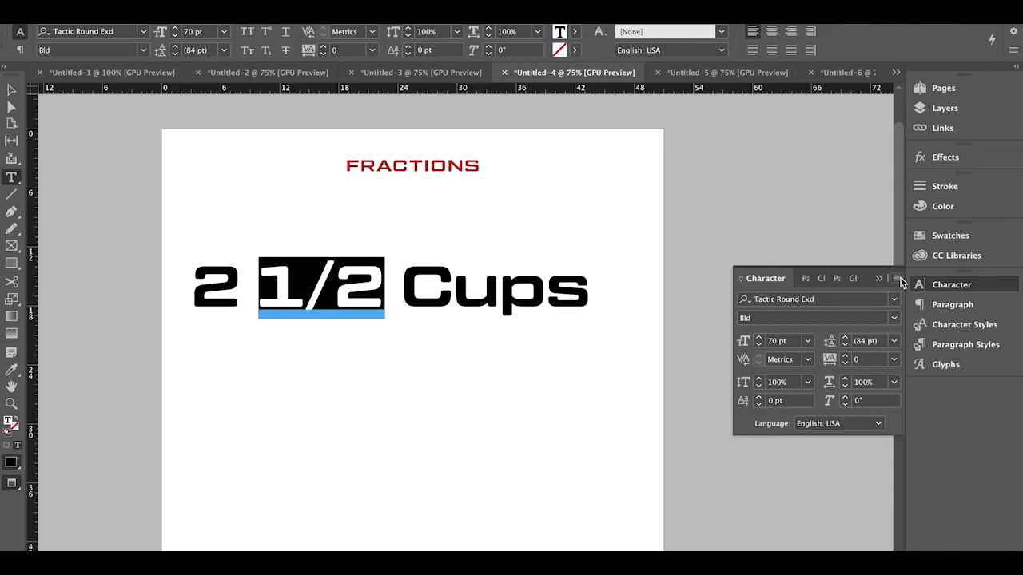
{"action": "left_click", "coordinate": [898, 278]}
{"action": "mouse_move", "coordinate": [829, 309]}
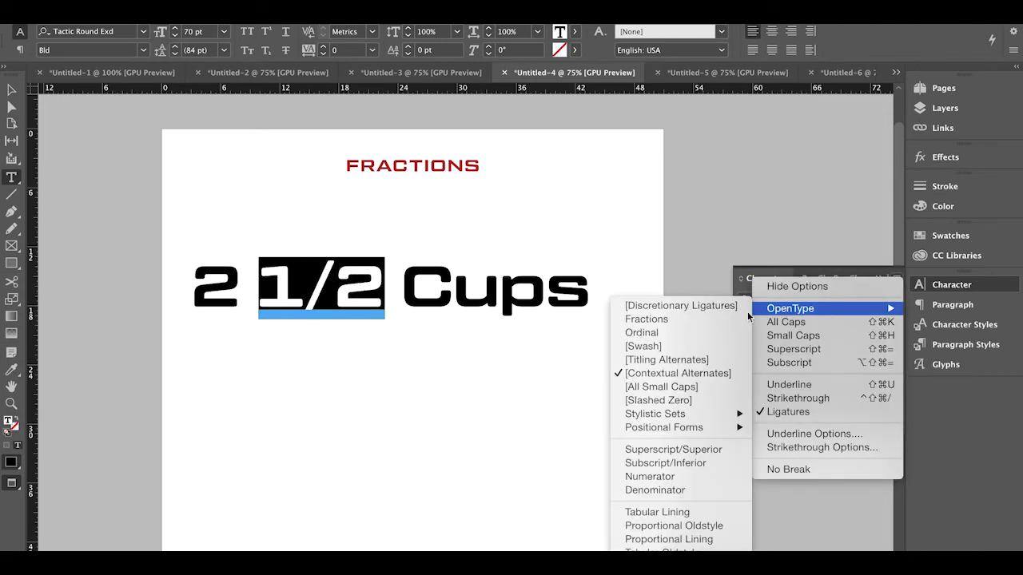
{"action": "left_click", "coordinate": [672, 318]}
{"action": "left_click", "coordinate": [694, 186]}
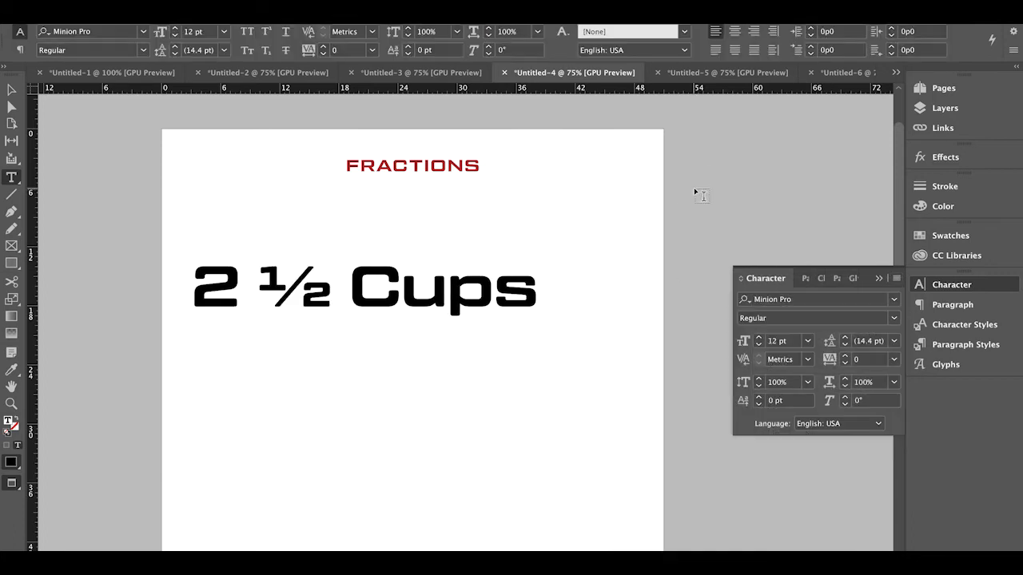
{"action": "key", "text": "Escape"}
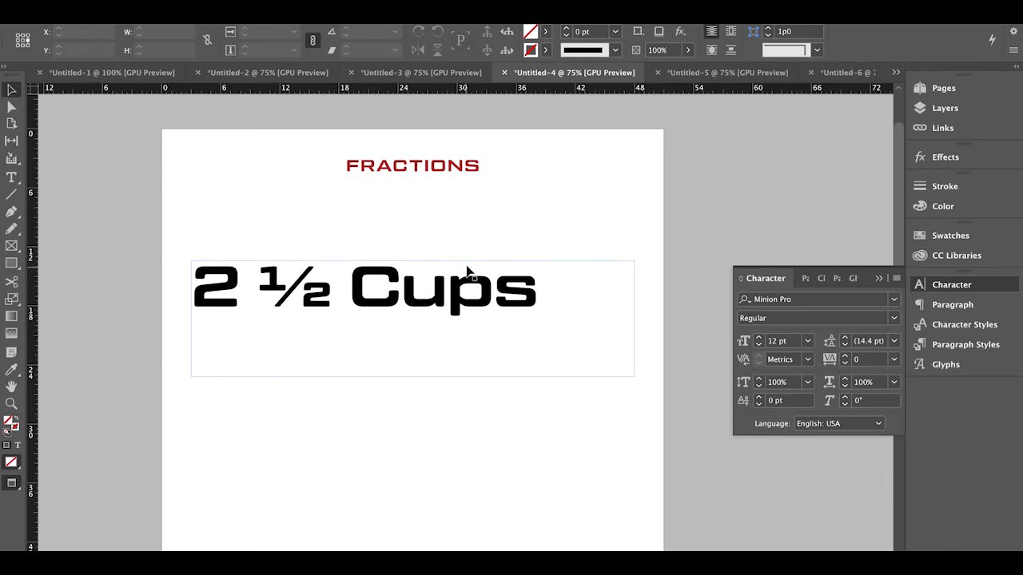
In the Untitled-5 document, apply stylistic Set 3 to the lower MACHINES text
{"action": "left_click", "coordinate": [701, 74]}
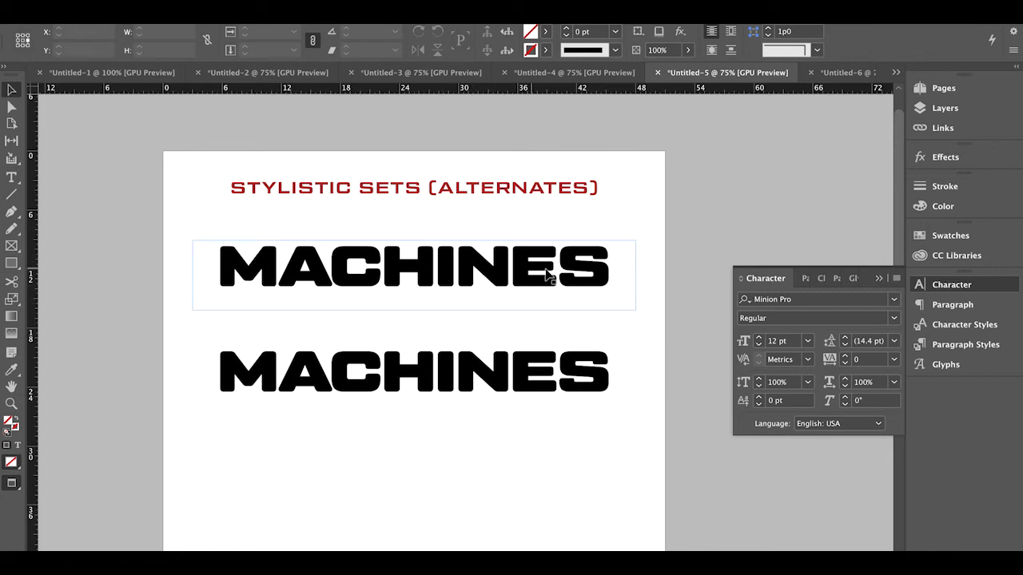
{"action": "left_click", "coordinate": [548, 385]}
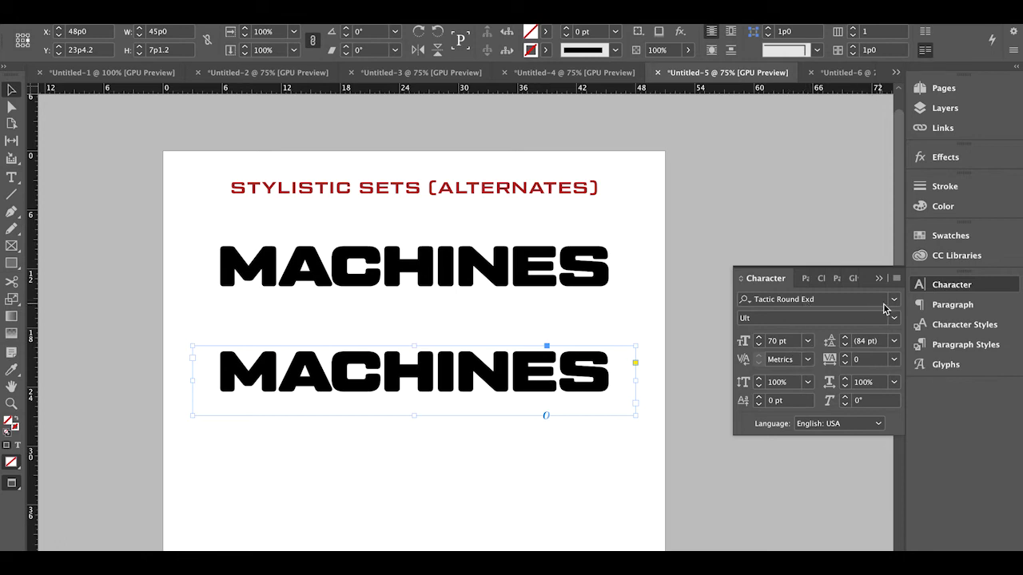
{"action": "left_click", "coordinate": [897, 279]}
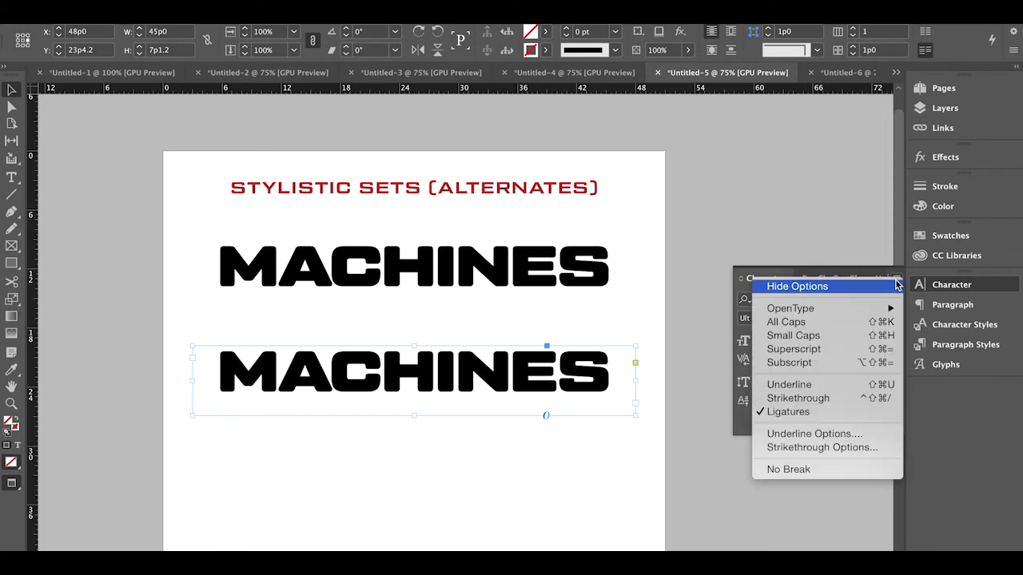
{"action": "mouse_move", "coordinate": [821, 309]}
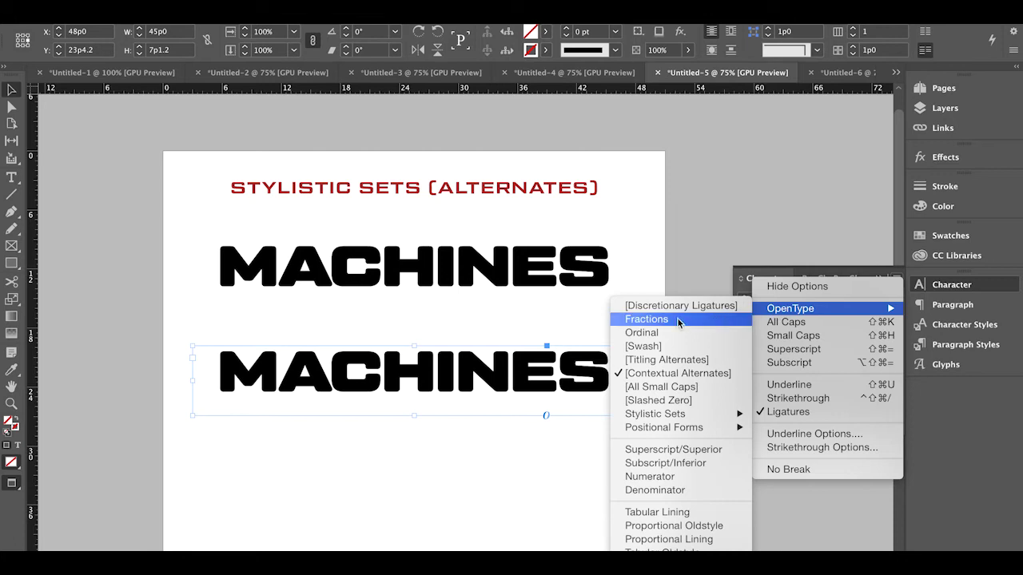
{"action": "mouse_move", "coordinate": [650, 417]}
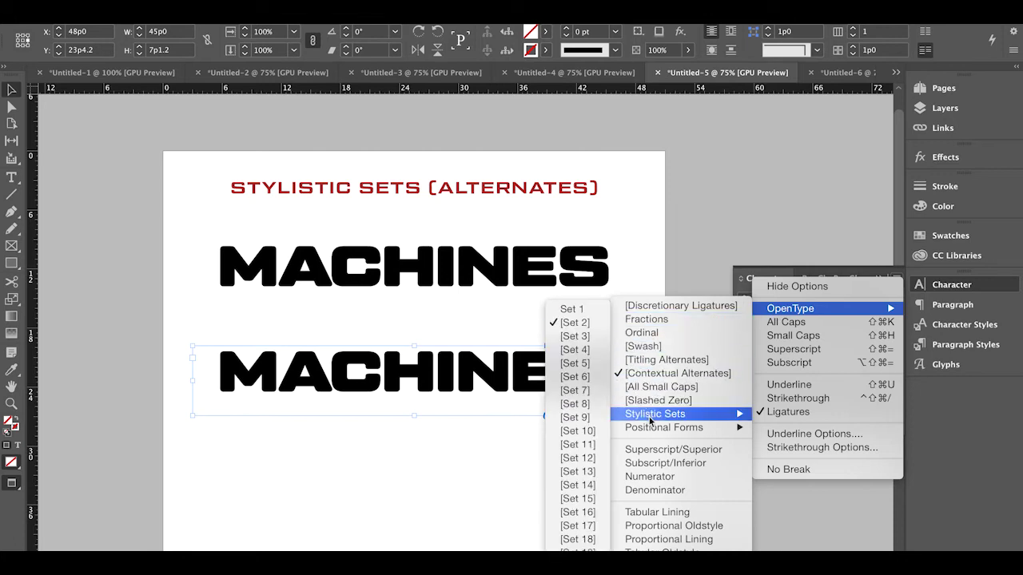
{"action": "left_click", "coordinate": [591, 339]}
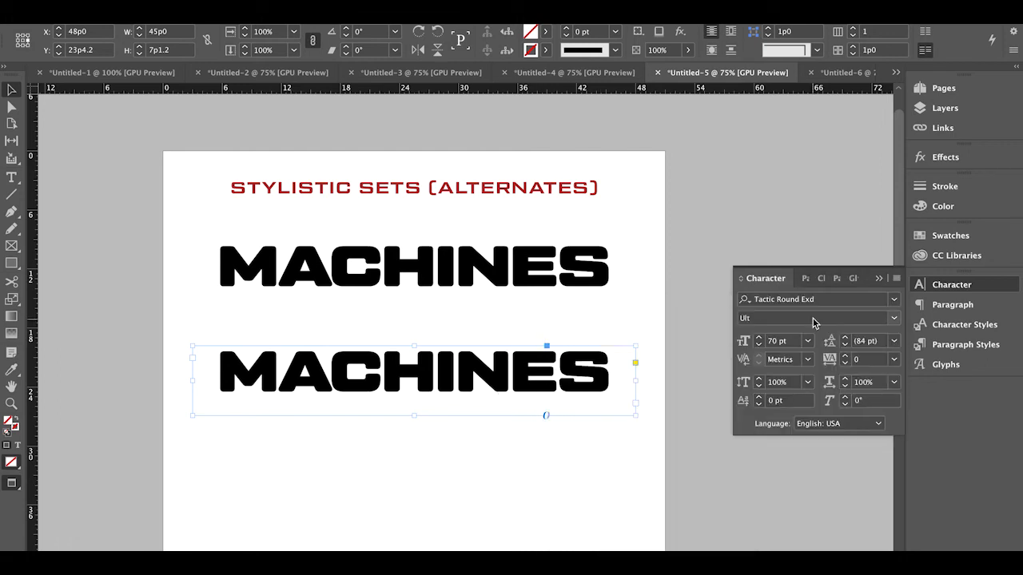
Add stylistic Set 1 to the lower MACHINES text and deselect its frame
{"action": "left_click", "coordinate": [897, 278]}
{"action": "mouse_move", "coordinate": [791, 308]}
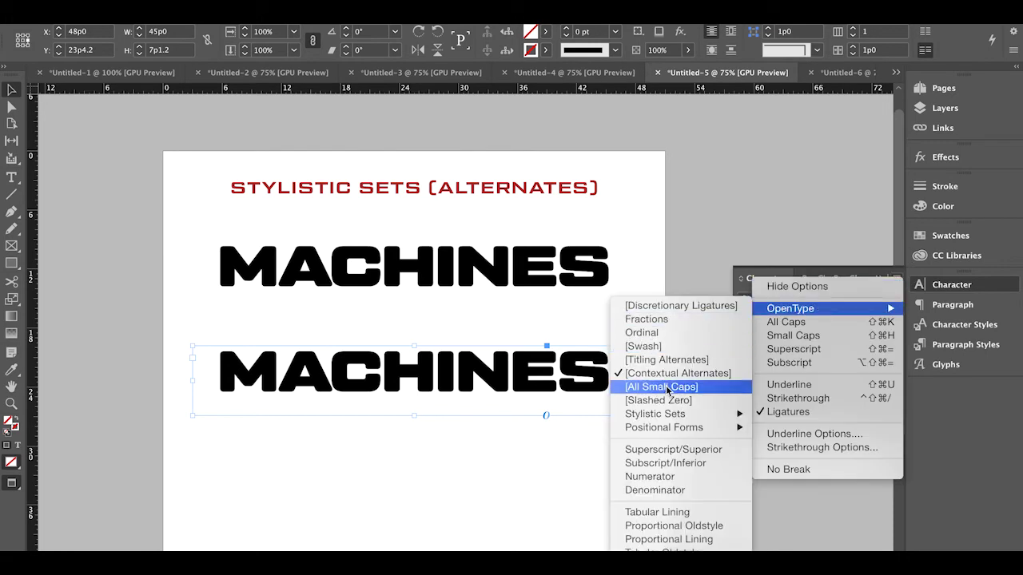
{"action": "mouse_move", "coordinate": [659, 415]}
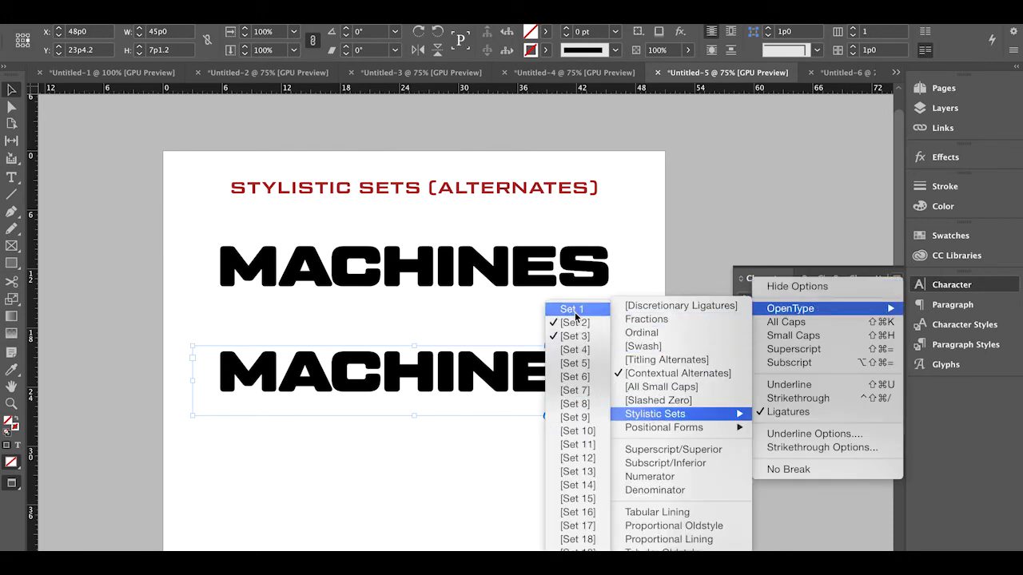
{"action": "left_click", "coordinate": [575, 317]}
{"action": "left_click", "coordinate": [691, 311]}
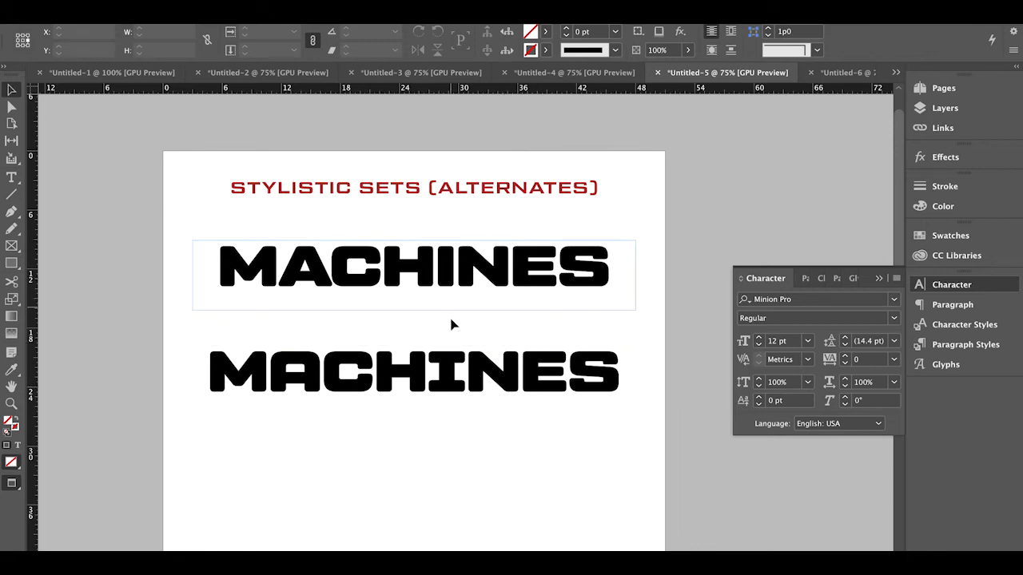
Check which stylistic sets are active on the lower MACHINES text, and deselect it
{"action": "left_click", "coordinate": [584, 390]}
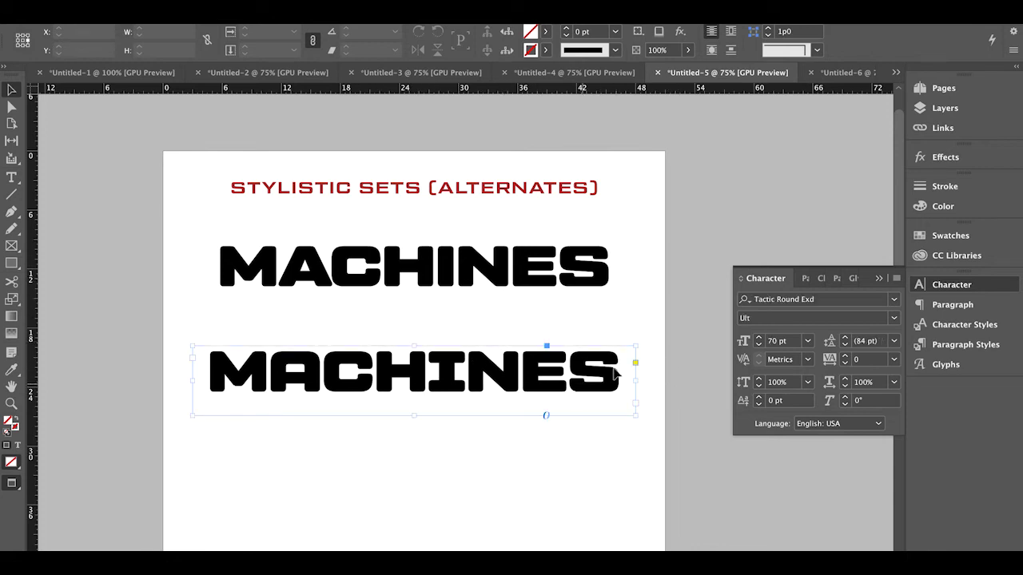
{"action": "left_click", "coordinate": [895, 279]}
{"action": "mouse_move", "coordinate": [829, 309]}
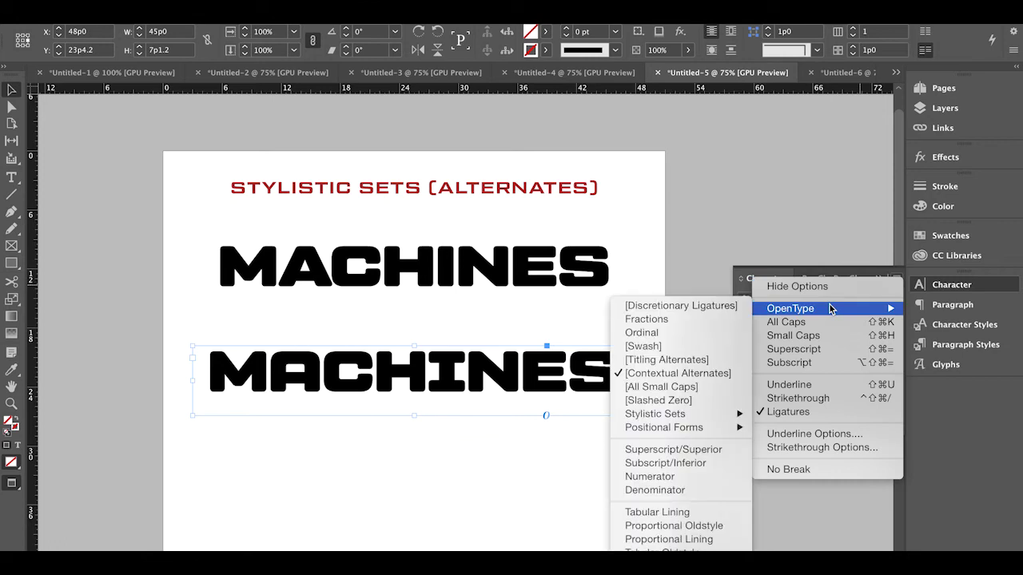
{"action": "mouse_move", "coordinate": [672, 417]}
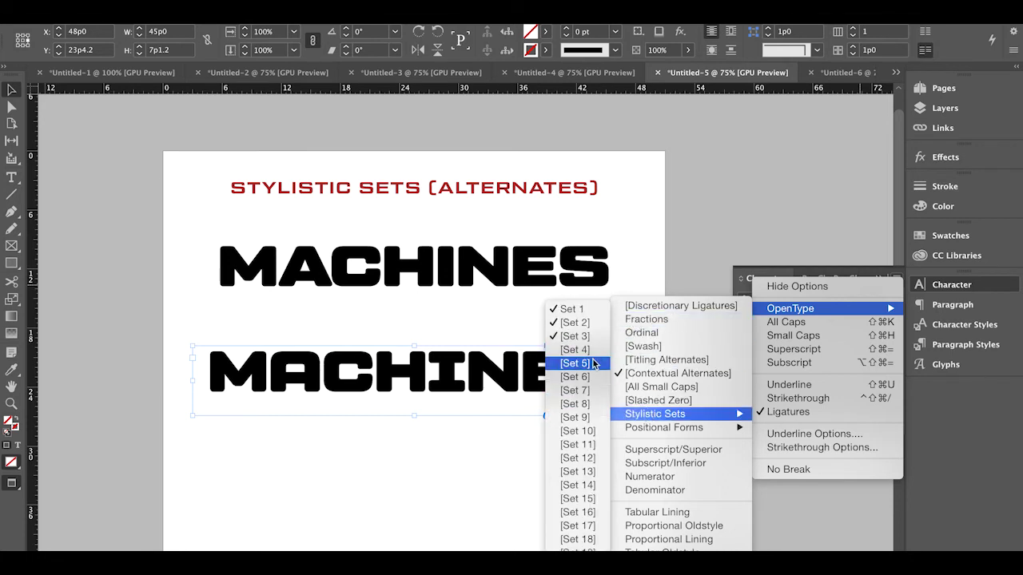
{"action": "left_click", "coordinate": [589, 323]}
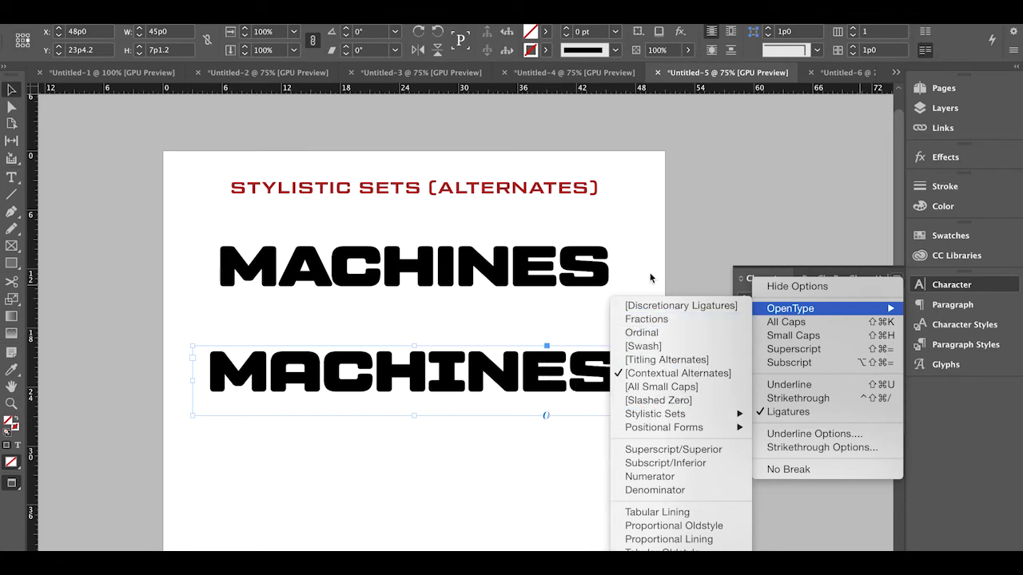
{"action": "left_click", "coordinate": [708, 285]}
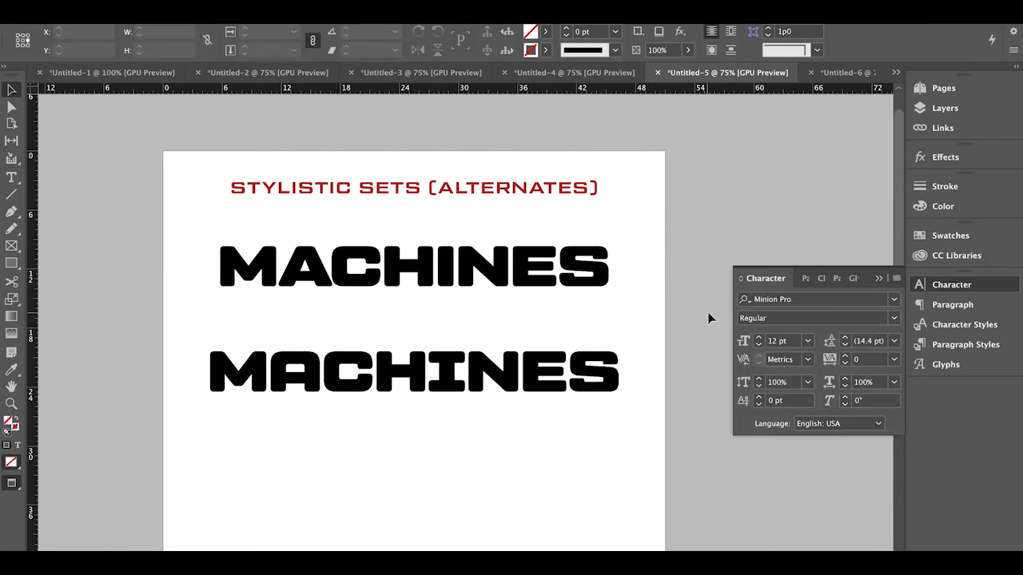
Apply stylistic Set 1 to the "New Moon" script text and deselect the frame
{"action": "scroll", "coordinate": [708, 318], "scroll_direction": "down", "scroll_amount": 5}
{"action": "left_click", "coordinate": [554, 351]}
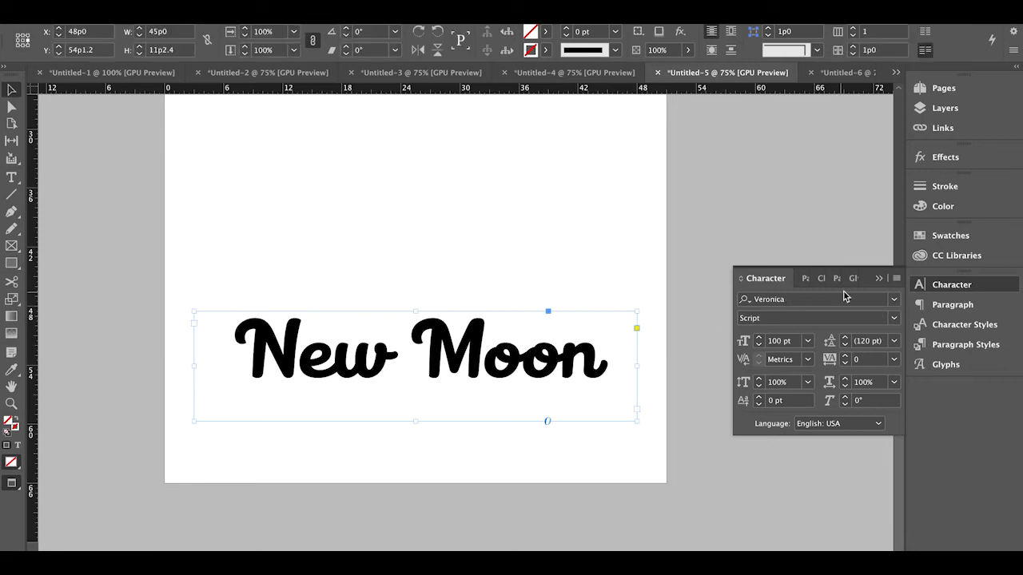
{"action": "left_click", "coordinate": [897, 279]}
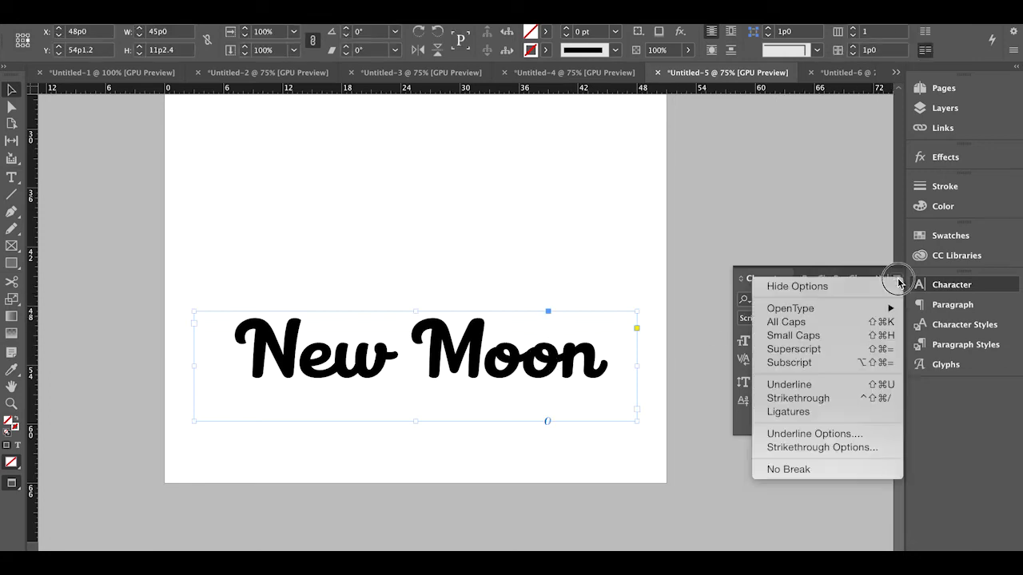
{"action": "mouse_move", "coordinate": [657, 415]}
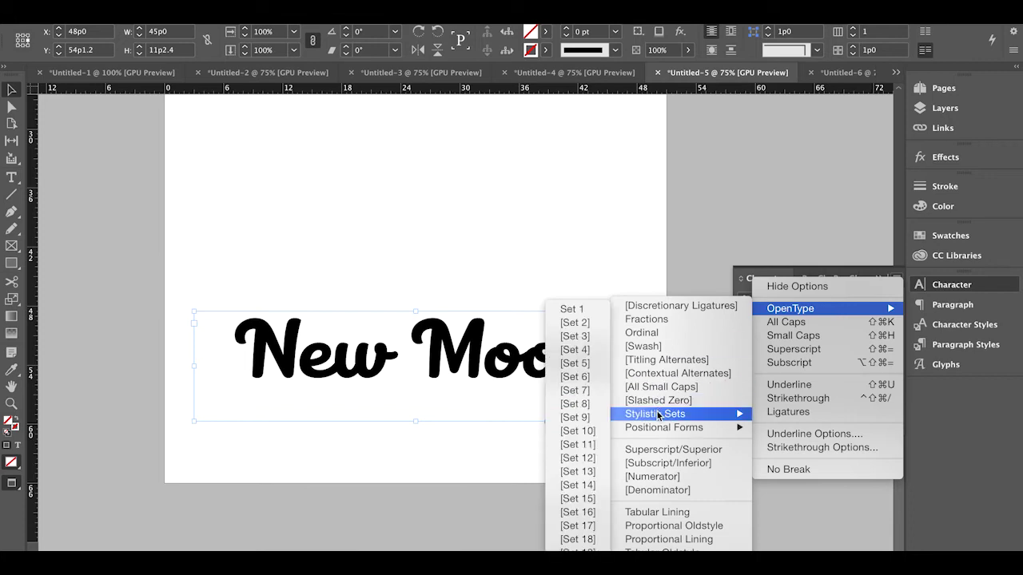
{"action": "left_click", "coordinate": [583, 310]}
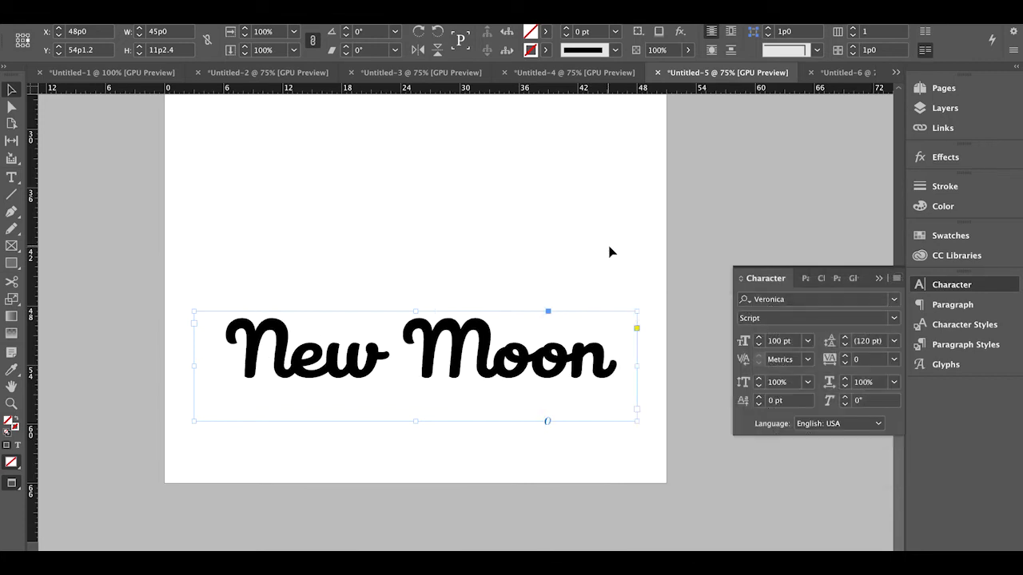
{"action": "left_click", "coordinate": [609, 252]}
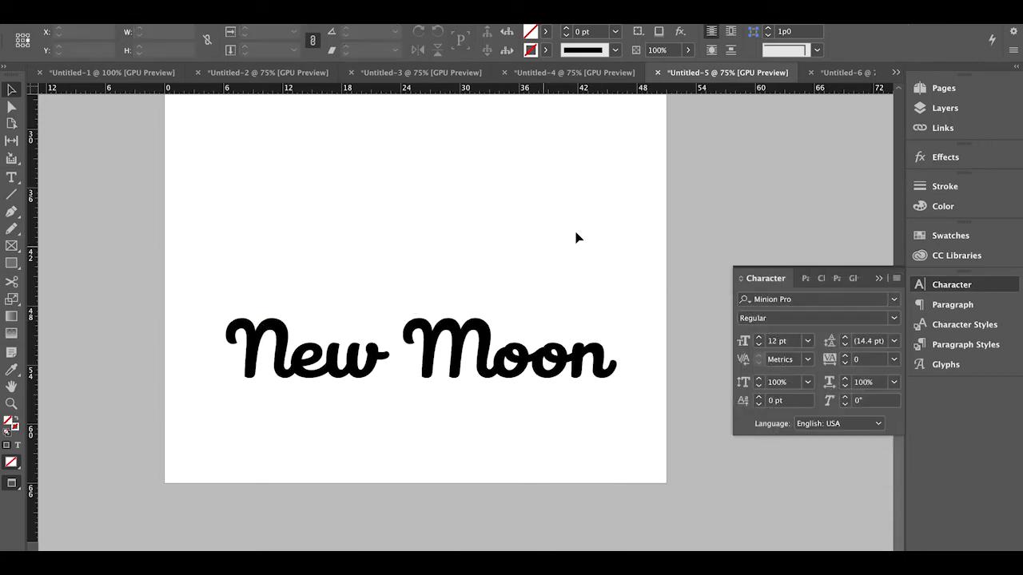
Undo and redo the stylistic set on "New Moon" to compare the letterforms, and deselect the frame
{"action": "key", "text": "ctrl+z"}
{"action": "key", "text": "ctrl+shift+z"}
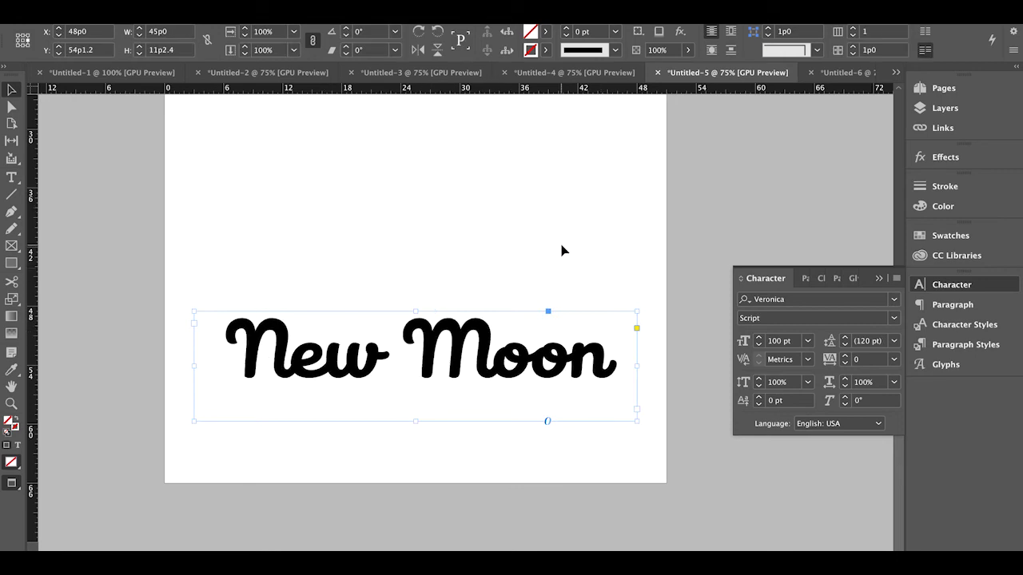
{"action": "left_click", "coordinate": [521, 250]}
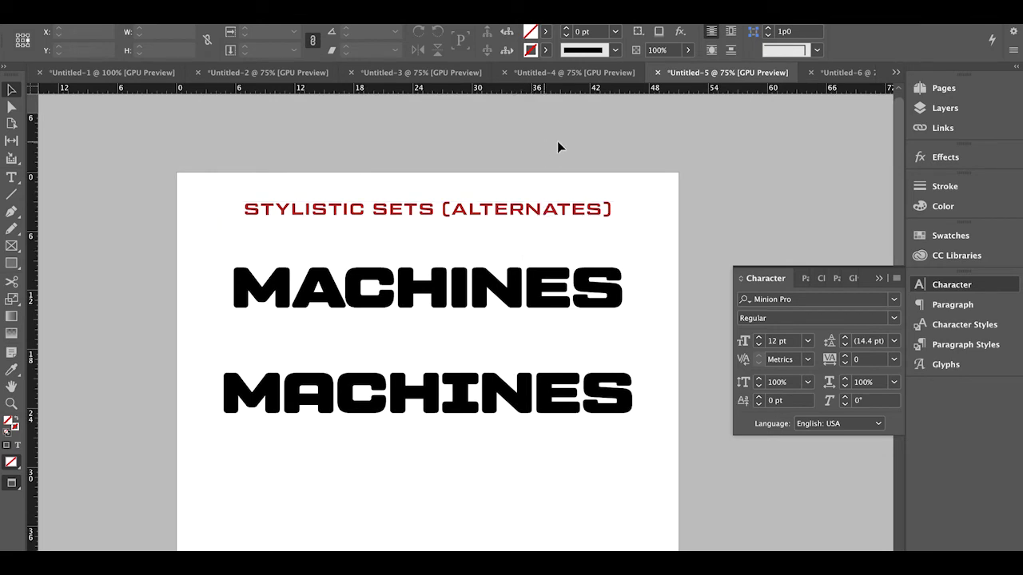
{"action": "scroll", "coordinate": [578, 144], "scroll_direction": "down", "scroll_amount": 1}
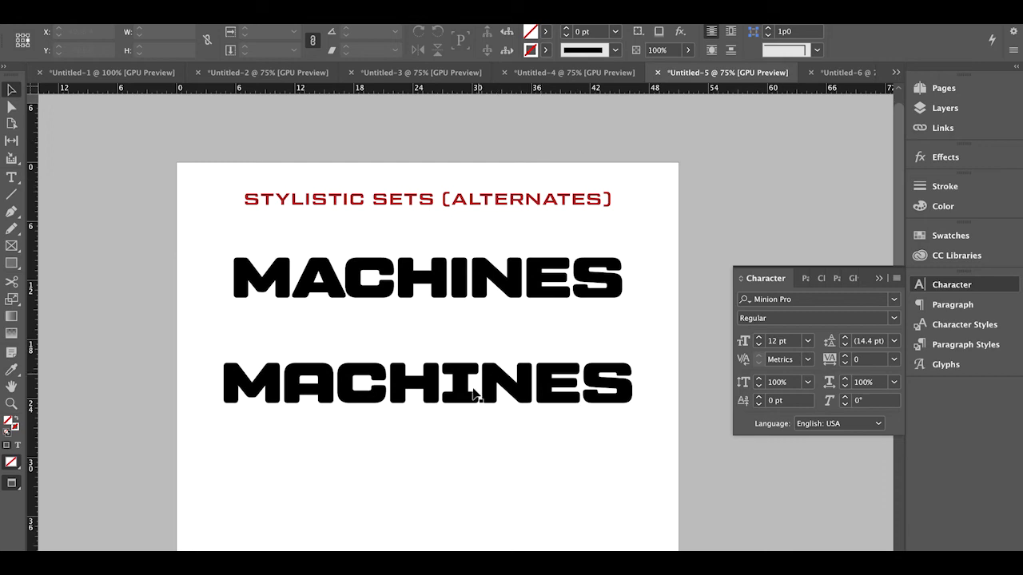
{"action": "scroll", "coordinate": [453, 393], "scroll_direction": "down", "scroll_amount": 3}
{"action": "scroll", "coordinate": [454, 393], "scroll_direction": "down", "scroll_amount": 3}
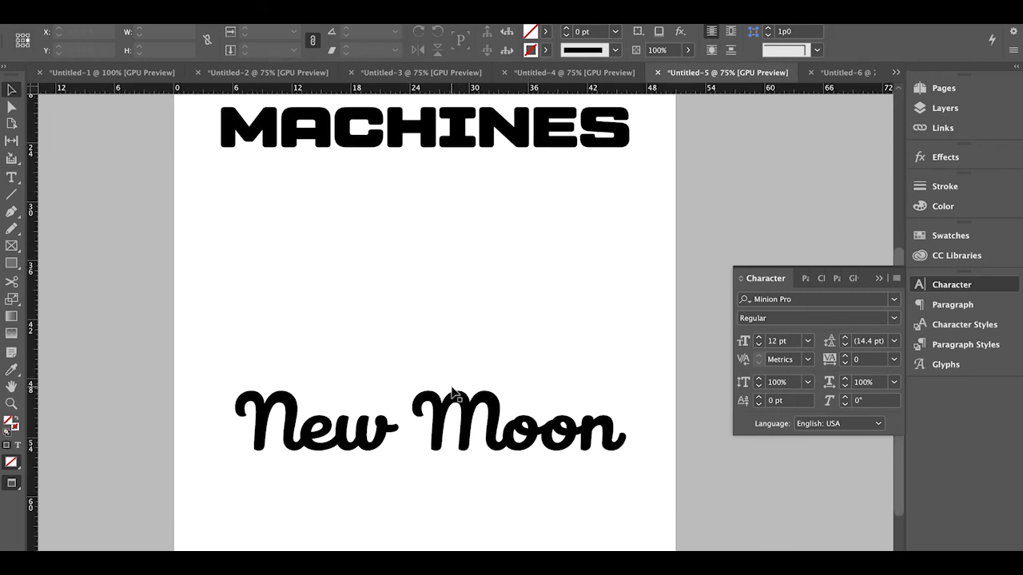
{"action": "left_click", "coordinate": [495, 434]}
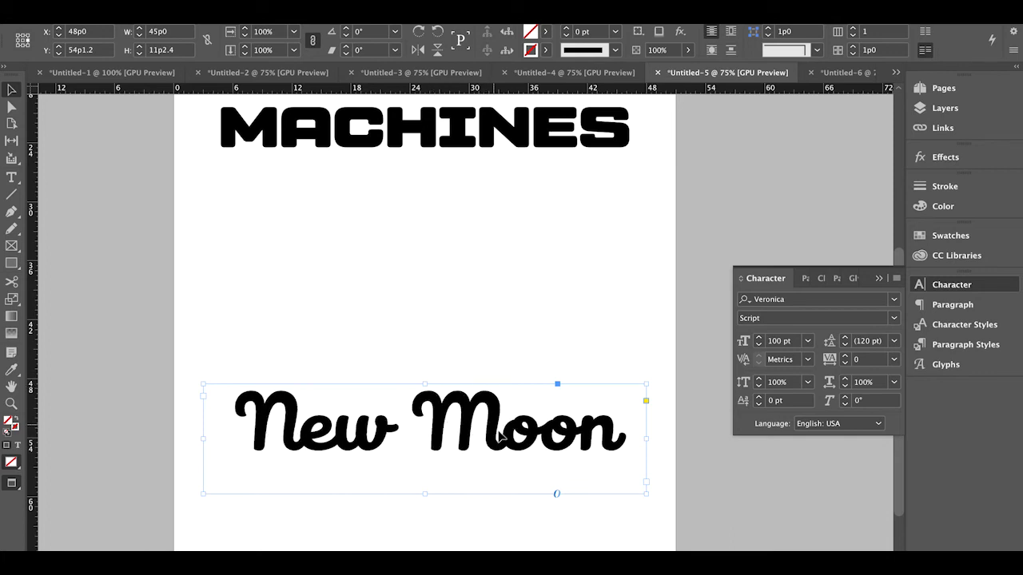
{"action": "left_click", "coordinate": [491, 335]}
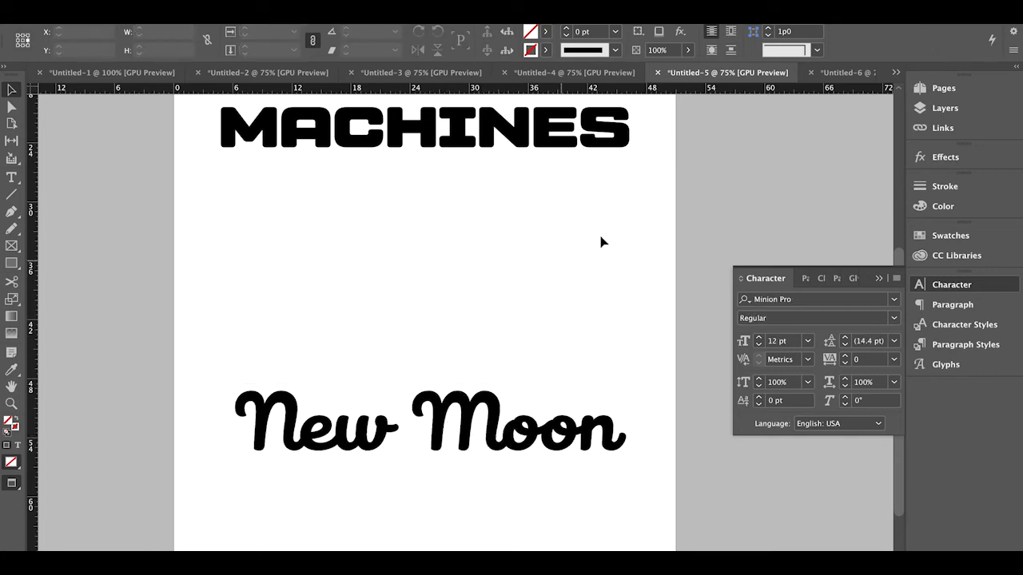
In the Untitled-6 document, try the Con font style on the "Walmart vs. Target" text and settle on Wide
{"action": "left_click", "coordinate": [837, 73]}
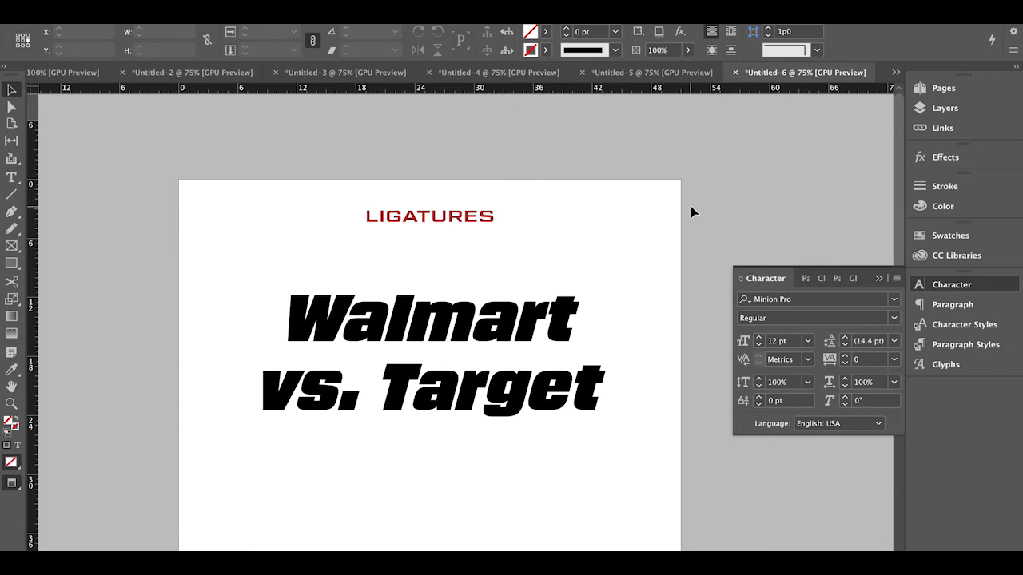
{"action": "scroll", "coordinate": [692, 212], "scroll_direction": "down", "scroll_amount": 2}
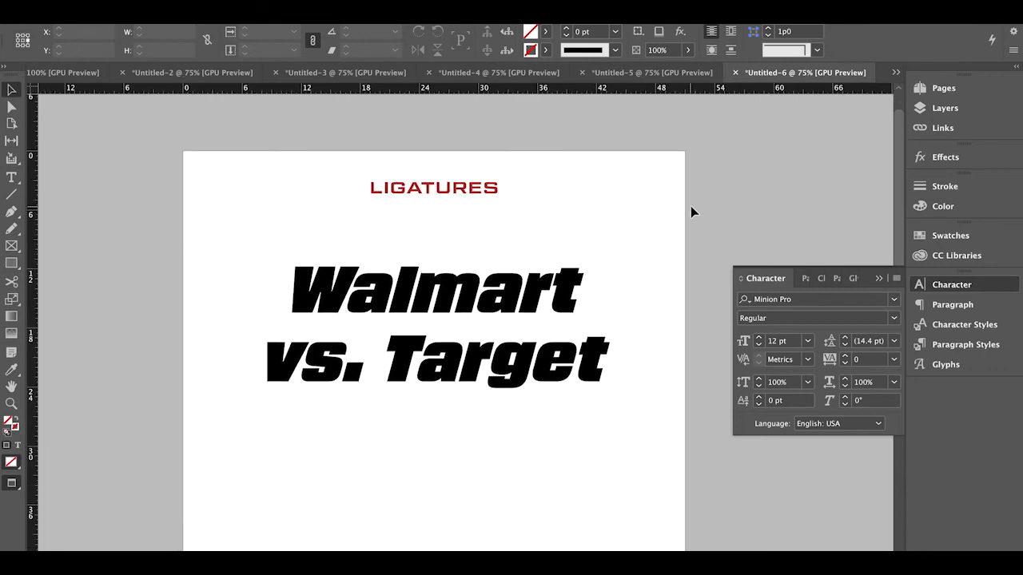
{"action": "scroll", "coordinate": [691, 207], "scroll_direction": "down", "scroll_amount": 1}
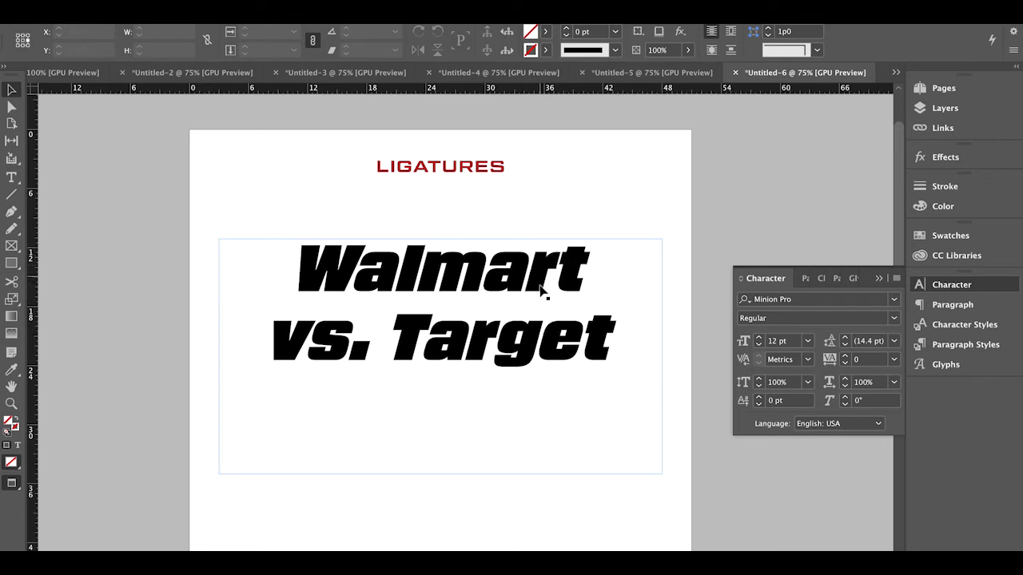
{"action": "left_click", "coordinate": [499, 274]}
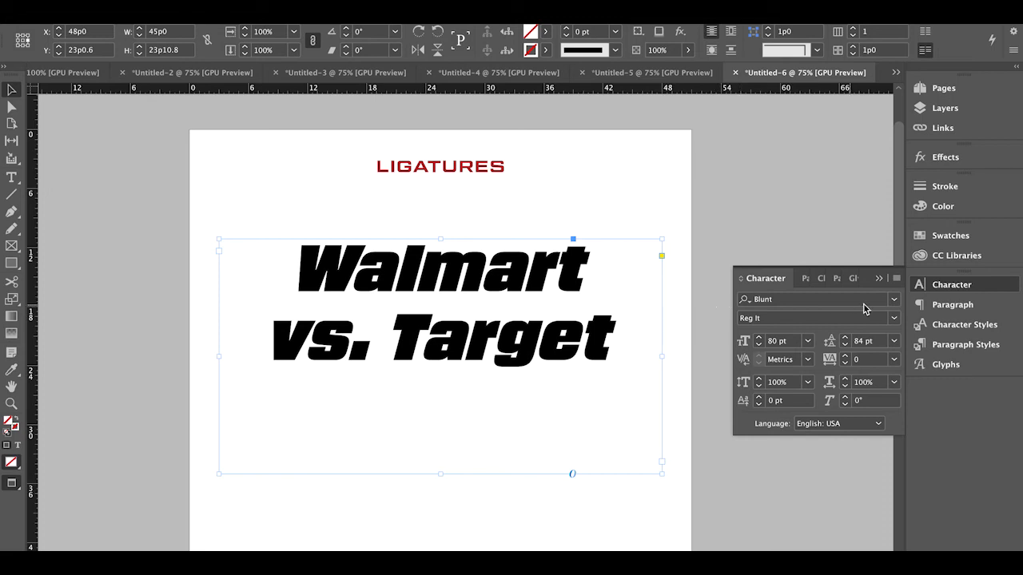
{"action": "left_click", "coordinate": [894, 318]}
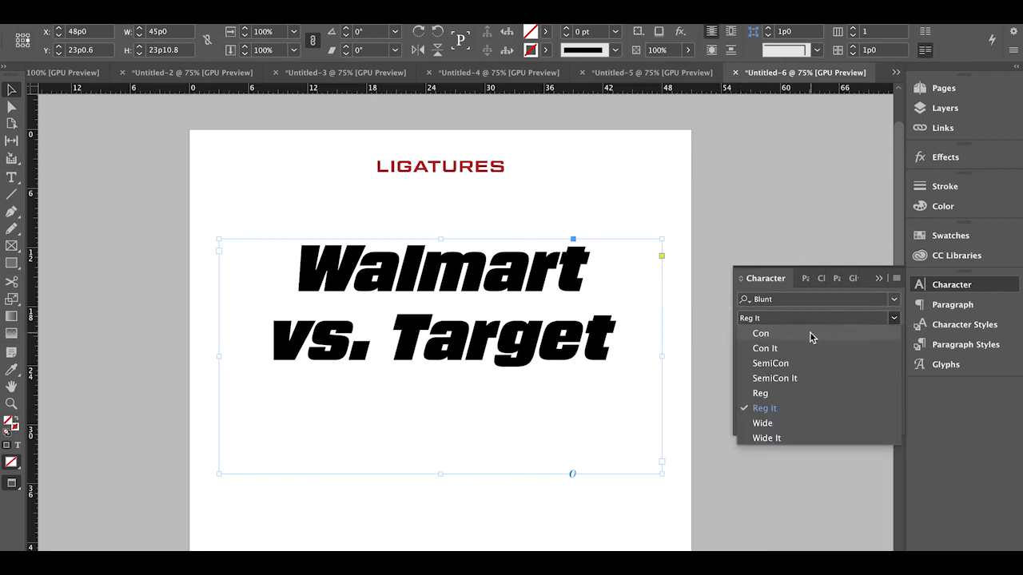
{"action": "left_click", "coordinate": [811, 334]}
{"action": "left_click", "coordinate": [894, 318]}
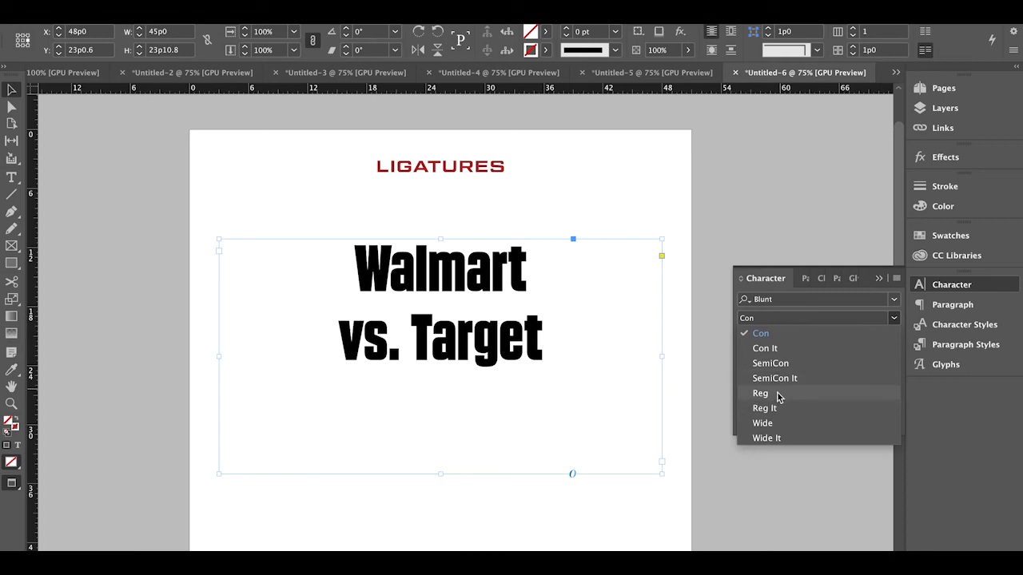
{"action": "left_click", "coordinate": [769, 423]}
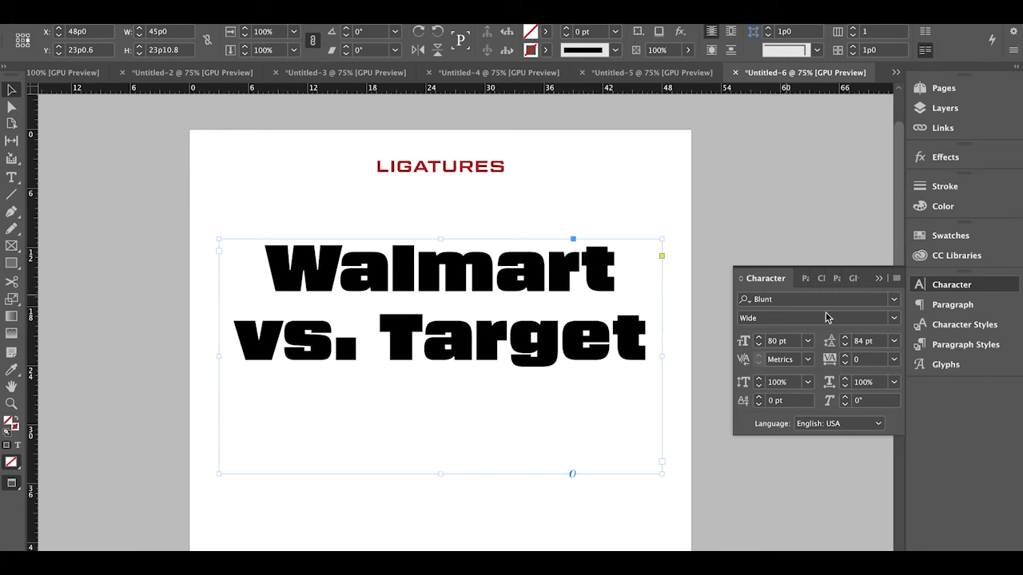
Turn on Ligatures for the "Walmart vs. Target" text
{"action": "left_click", "coordinate": [896, 278]}
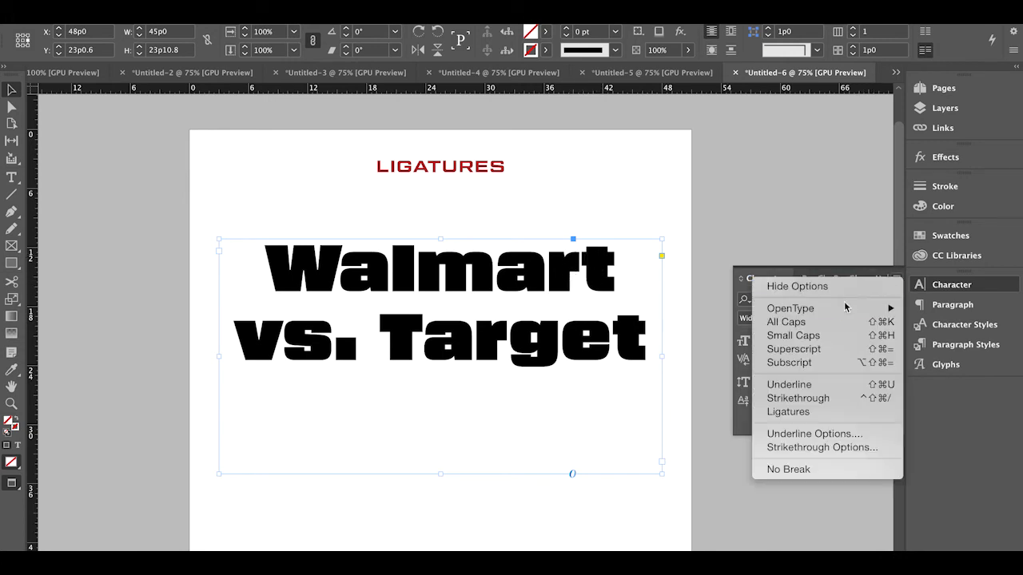
{"action": "mouse_move", "coordinate": [844, 308]}
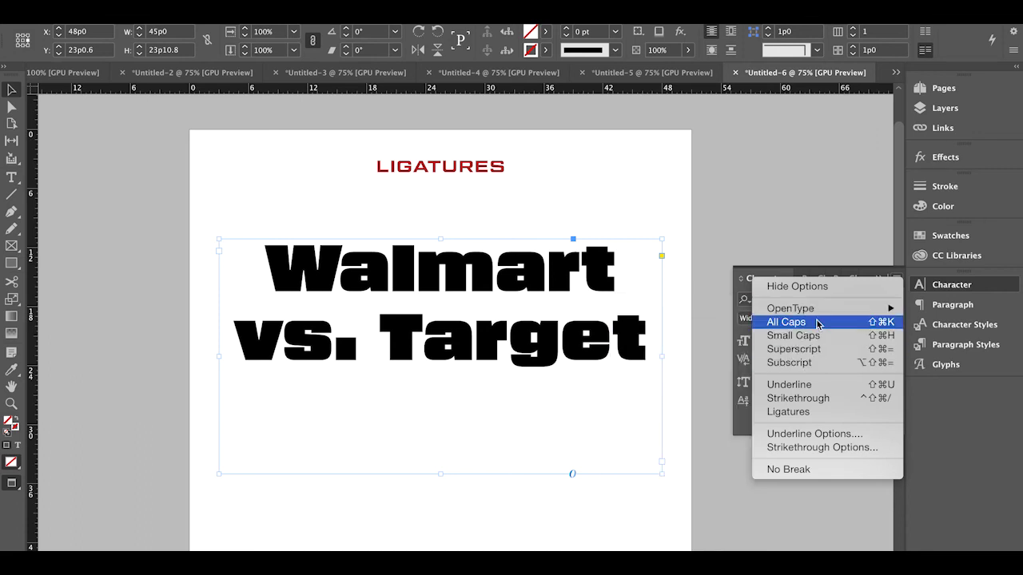
{"action": "left_click", "coordinate": [791, 411]}
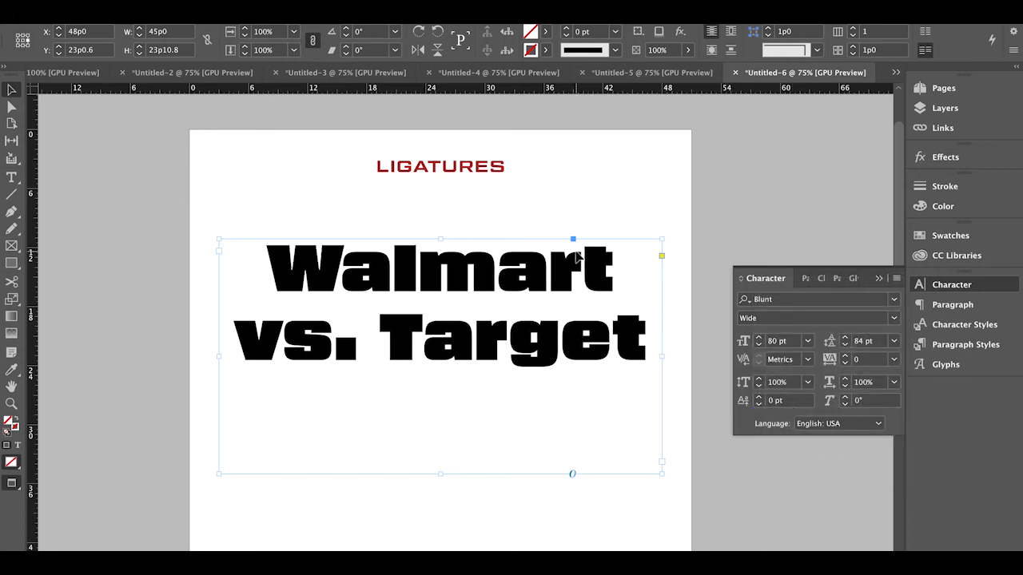
Deselect the "Walmart vs. Target" frame and check the font of the handwritten-style names text farther down the page
{"action": "left_click", "coordinate": [730, 209]}
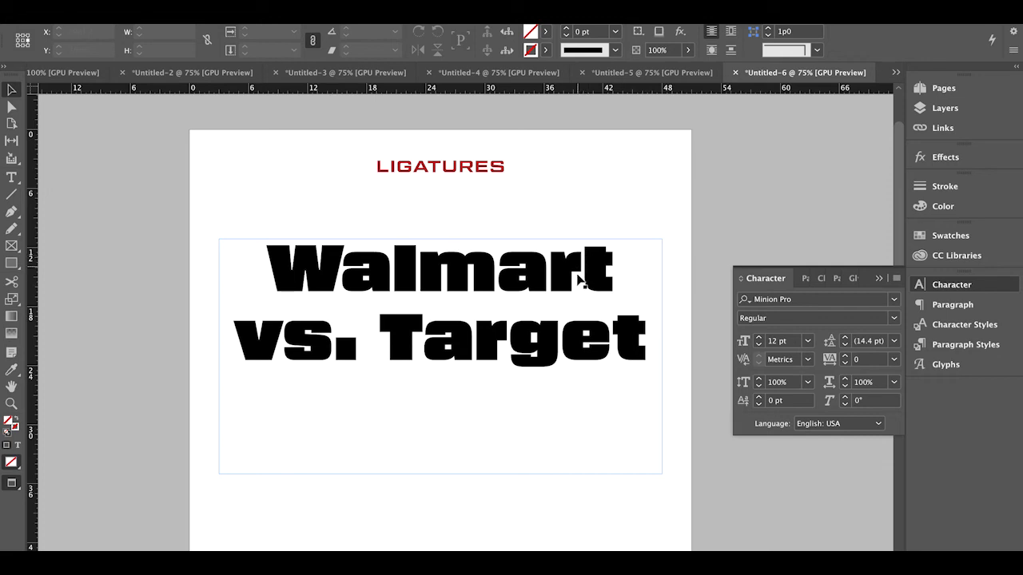
{"action": "scroll", "coordinate": [704, 219], "scroll_direction": "down", "scroll_amount": 5}
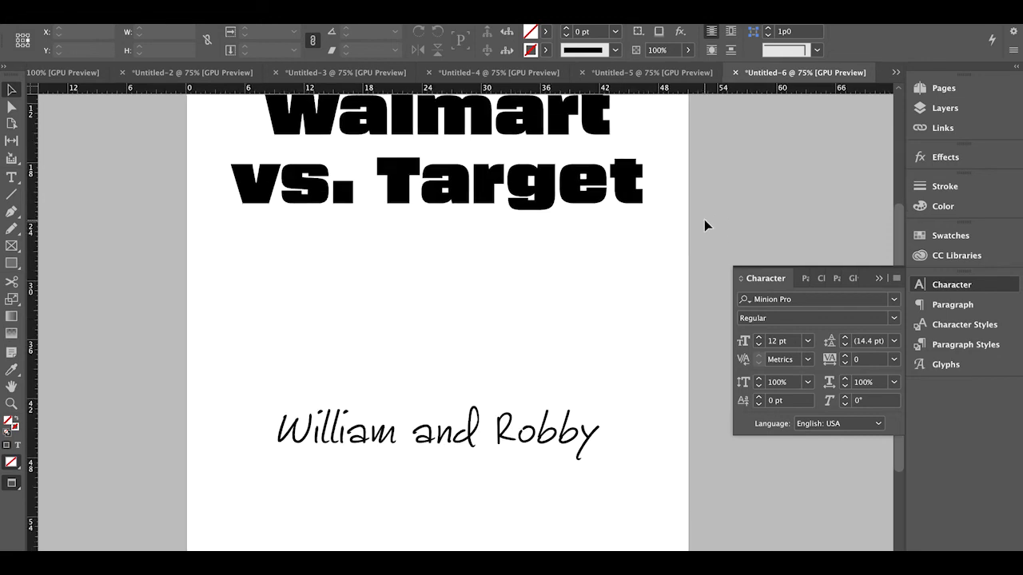
{"action": "scroll", "coordinate": [704, 219], "scroll_direction": "down", "scroll_amount": 2}
{"action": "scroll", "coordinate": [704, 219], "scroll_direction": "down", "scroll_amount": 2}
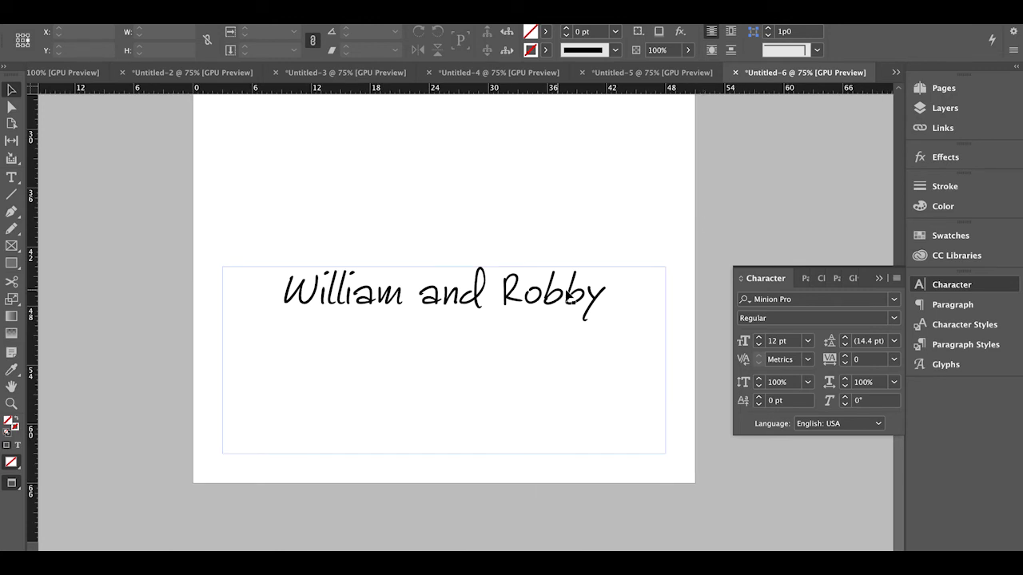
{"action": "left_click", "coordinate": [595, 301]}
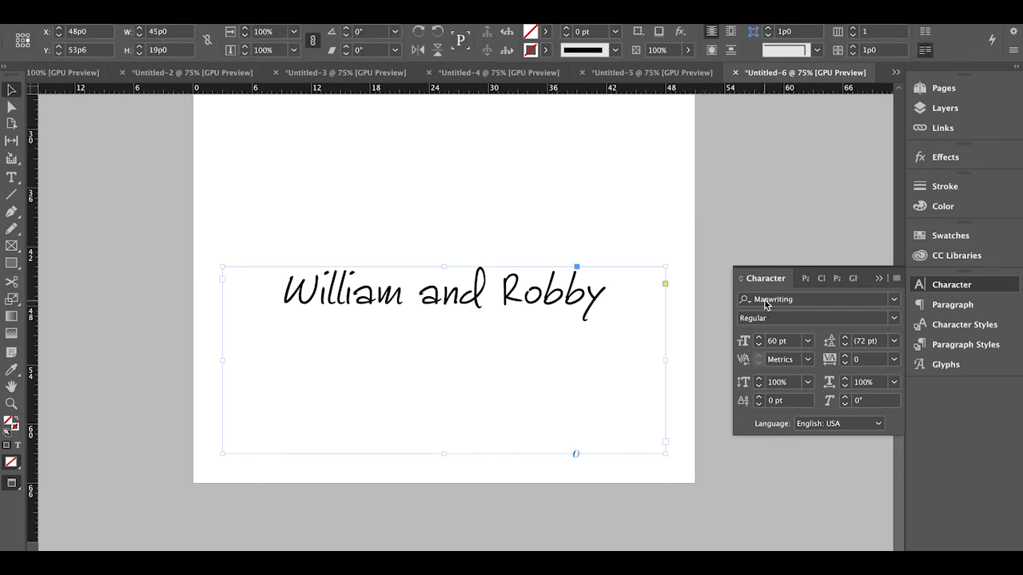
{"action": "left_click", "coordinate": [662, 218]}
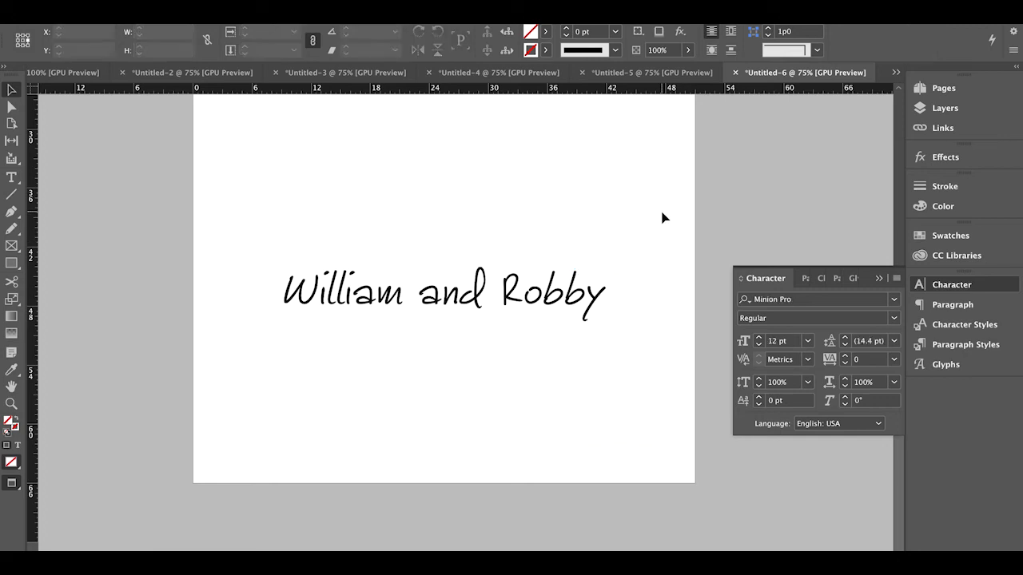
{"action": "scroll", "coordinate": [662, 217], "scroll_direction": "right", "scroll_amount": 1}
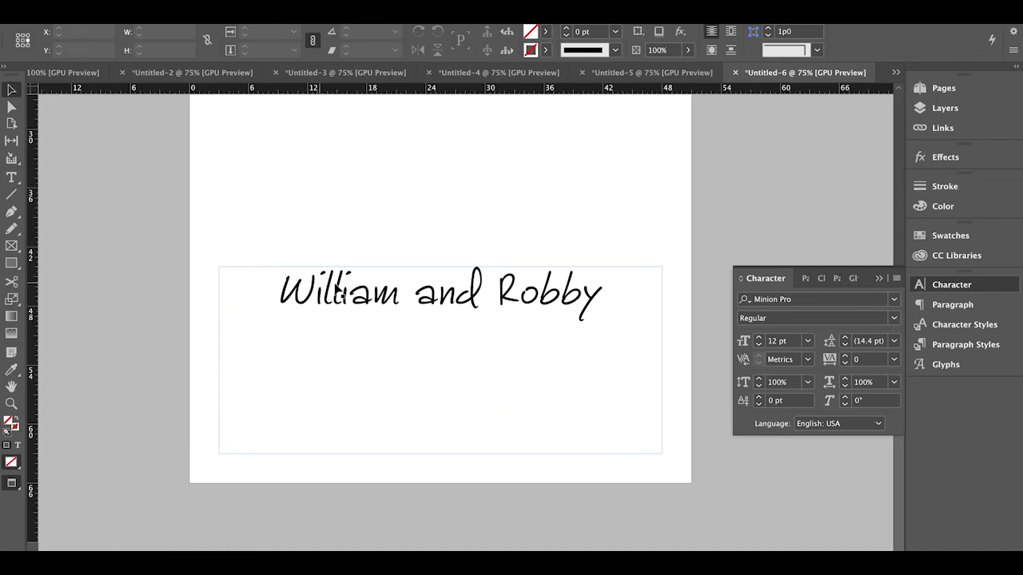
Turn on Ligatures for the handwritten-style names text and deselect its frame
{"action": "left_click", "coordinate": [384, 296]}
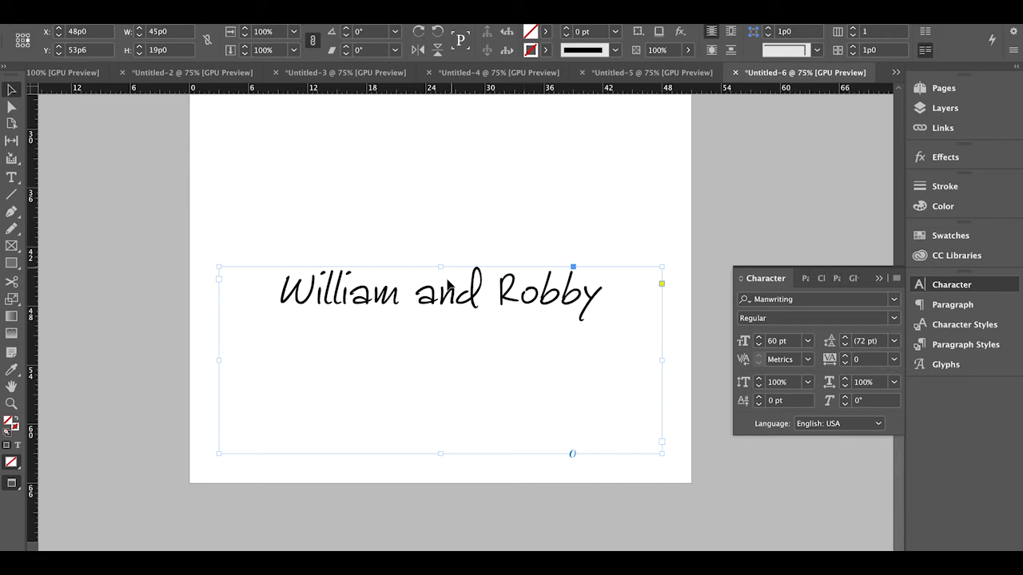
{"action": "left_click", "coordinate": [896, 278]}
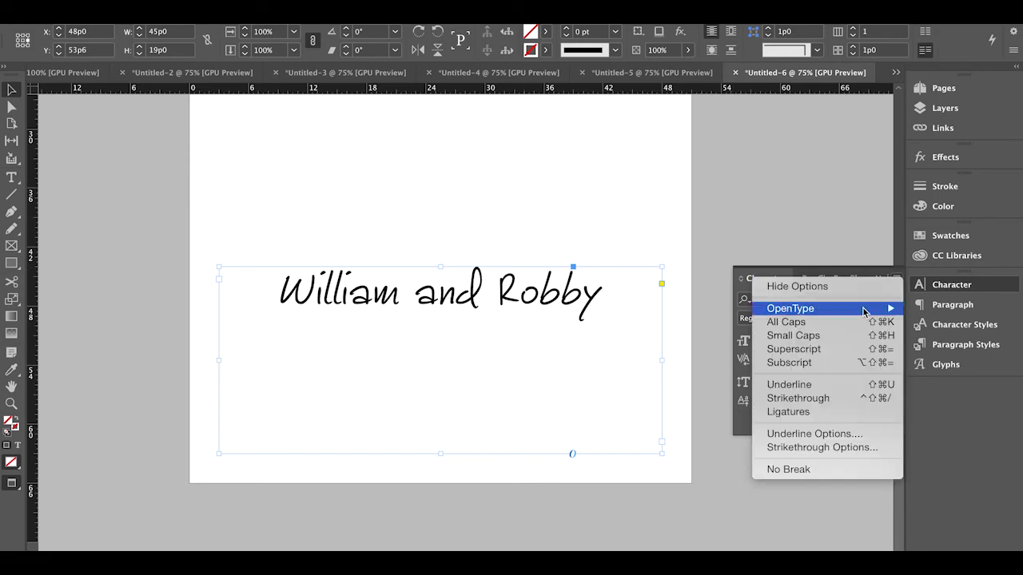
{"action": "left_click", "coordinate": [779, 411]}
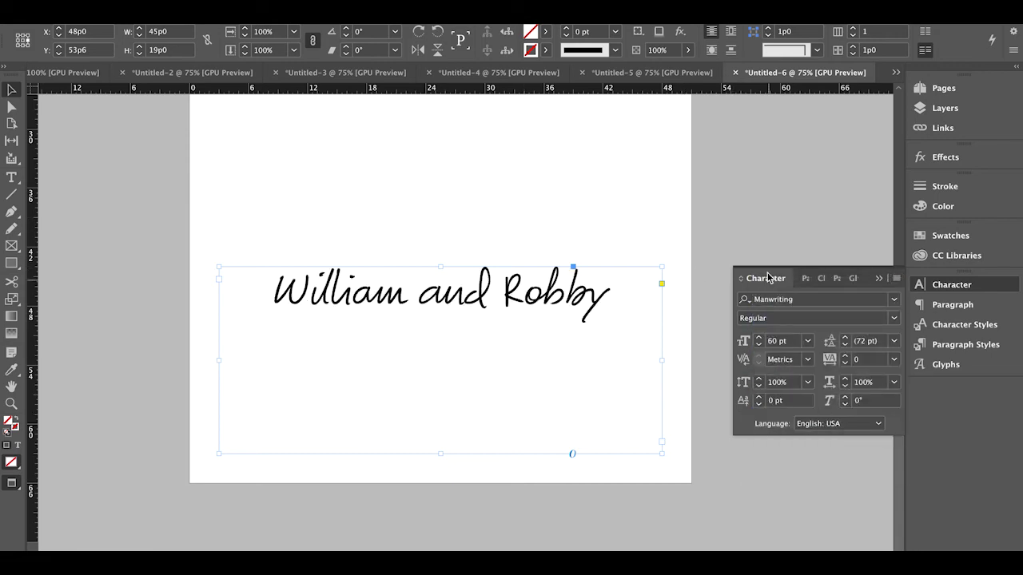
{"action": "left_click", "coordinate": [741, 220]}
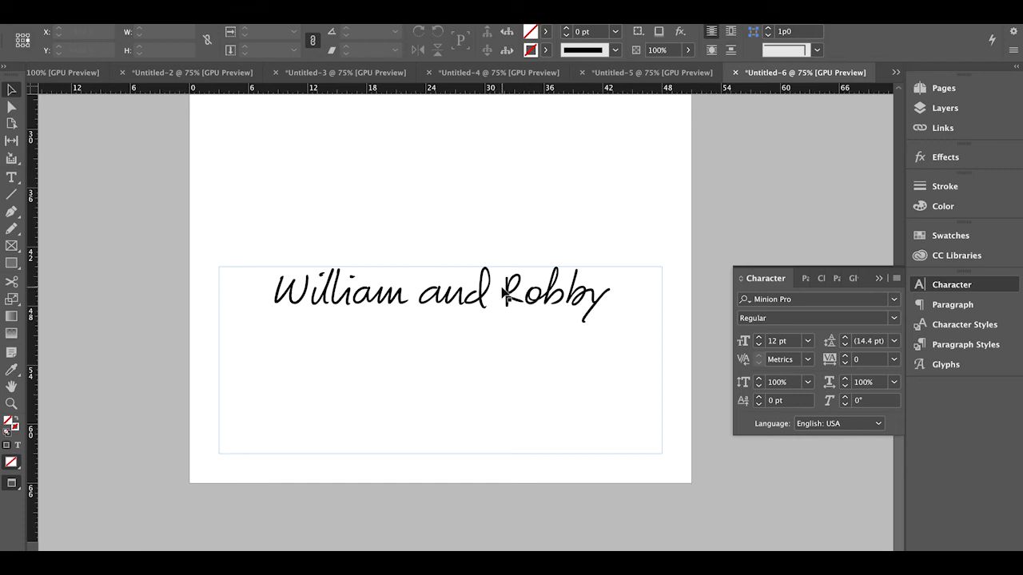
Replace the handwritten-style names text with "The quick brown fox jumps over a lazy dog." and deselect the frame
{"action": "double_click", "coordinate": [473, 292]}
{"action": "key", "text": "ctrl+a"}
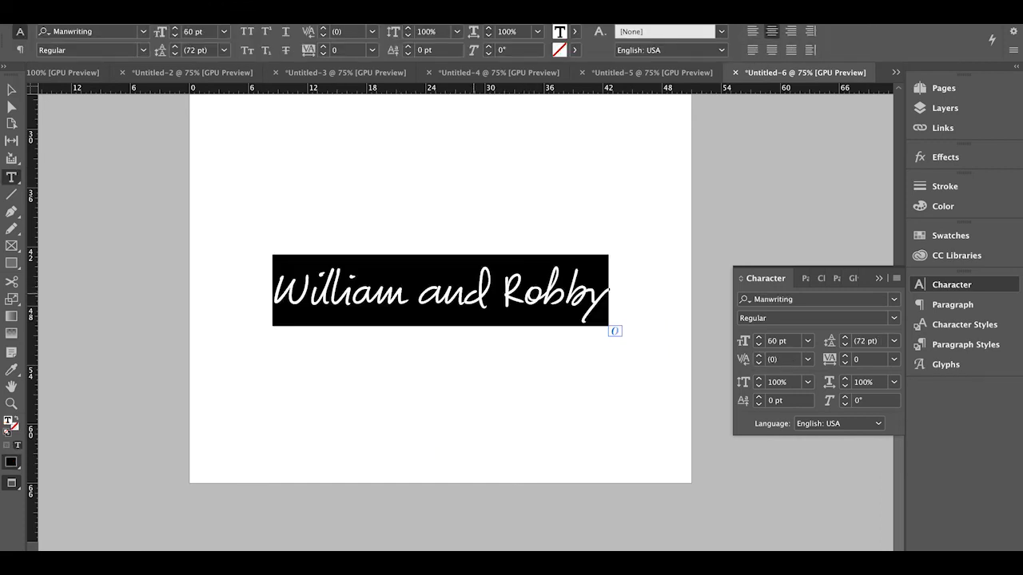
{"action": "type", "text": "Th"}
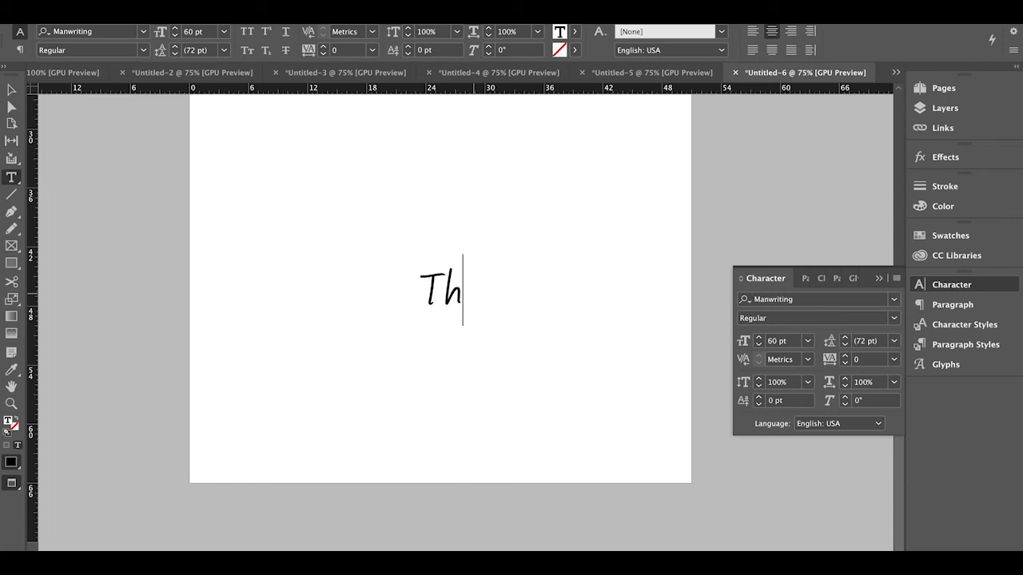
{"action": "type", "text": "e quick"}
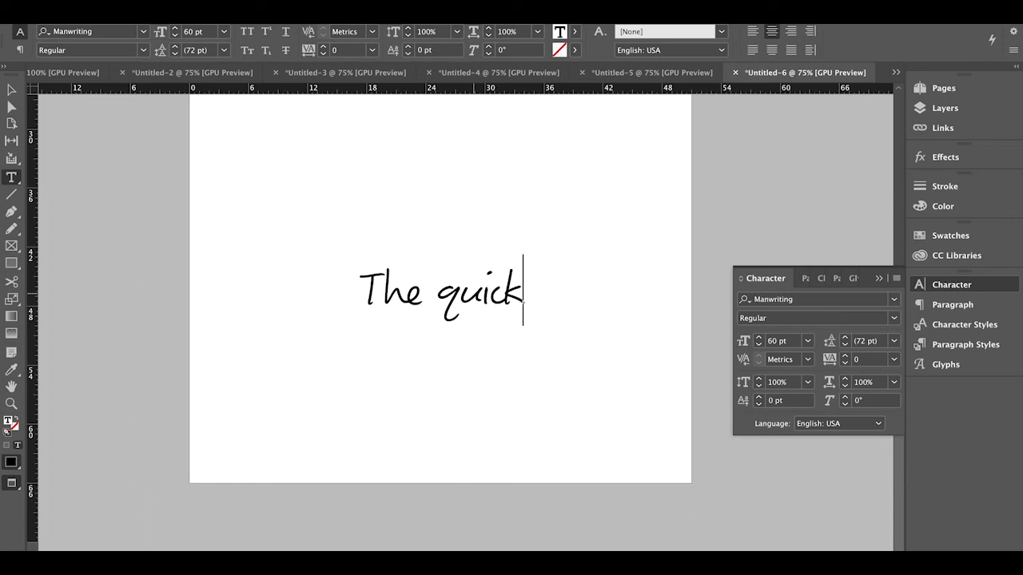
{"action": "type", "text": " brown "}
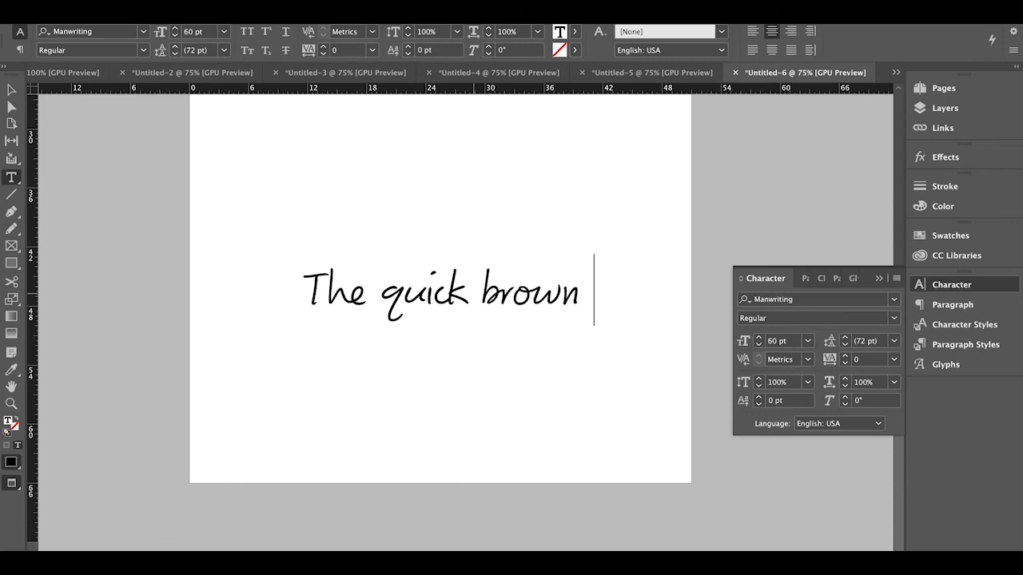
{"action": "type", "text": "fox"}
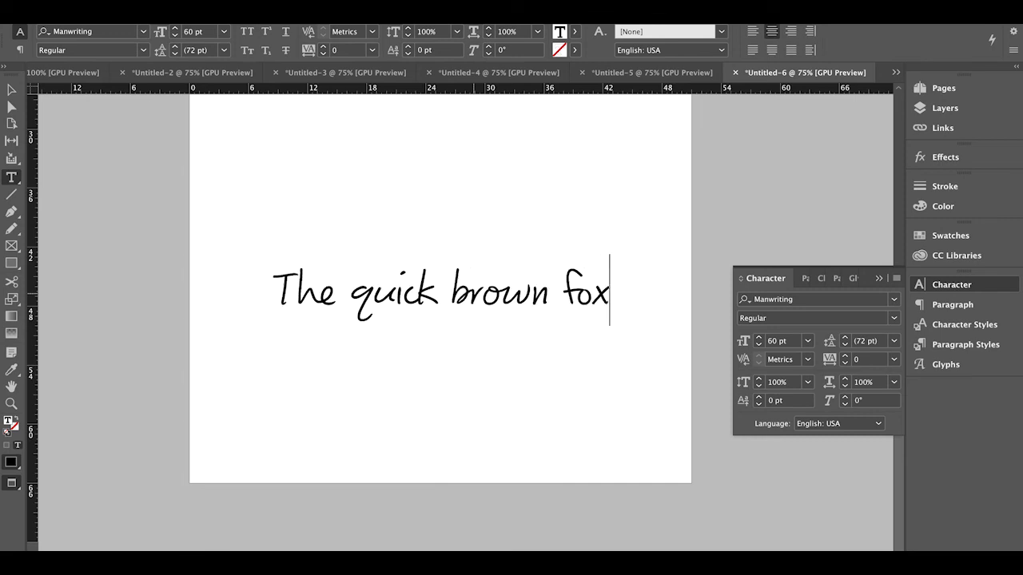
{"action": "type", "text": " j"}
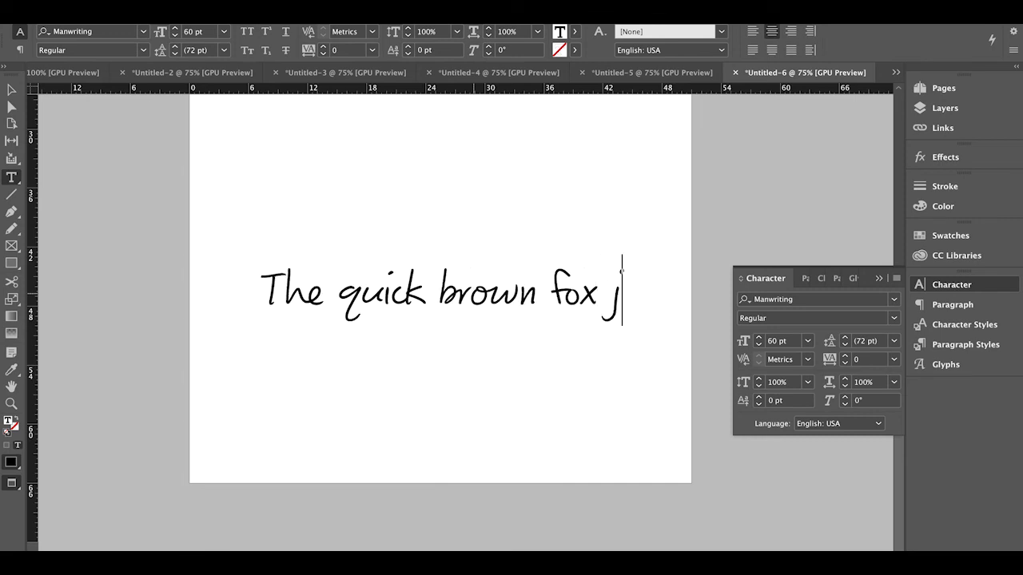
{"action": "type", "text": "umps"}
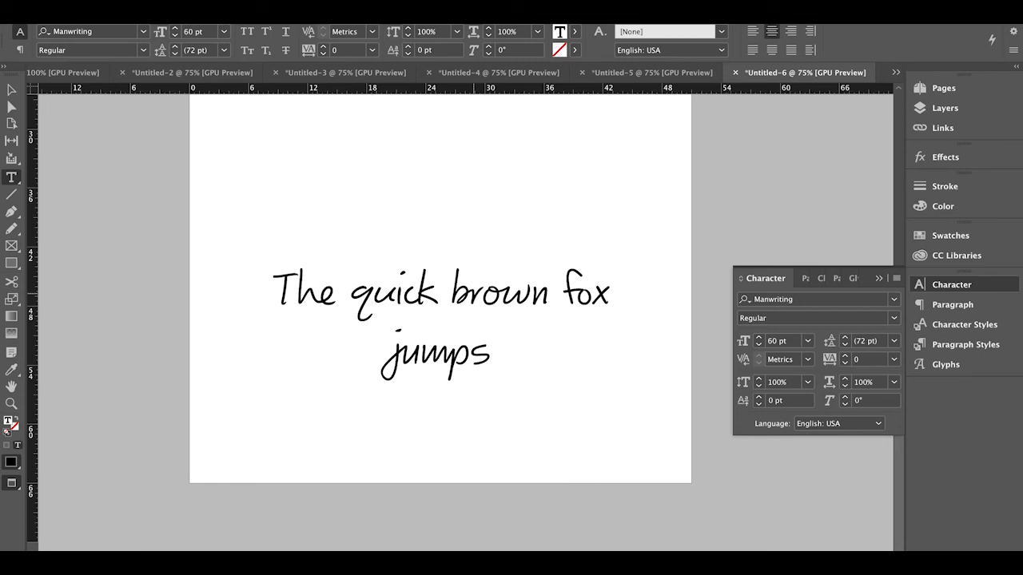
{"action": "type", "text": " ove"}
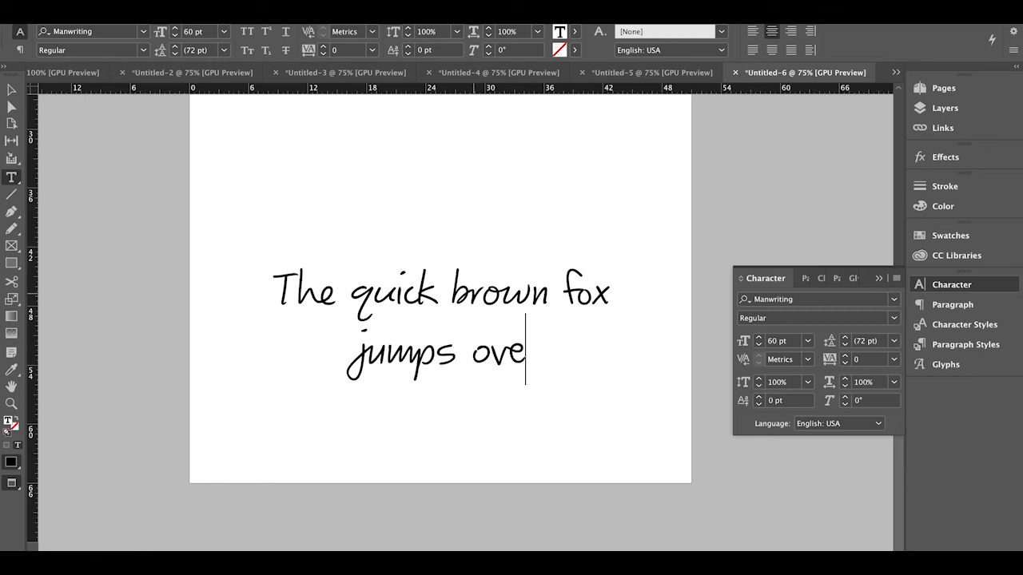
{"action": "type", "text": "r a l"}
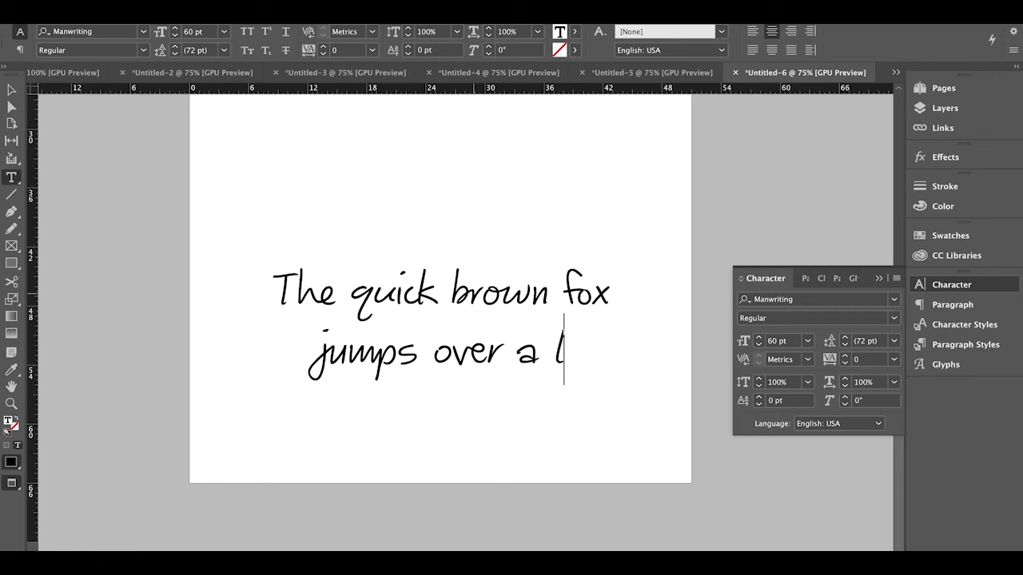
{"action": "type", "text": "azy"}
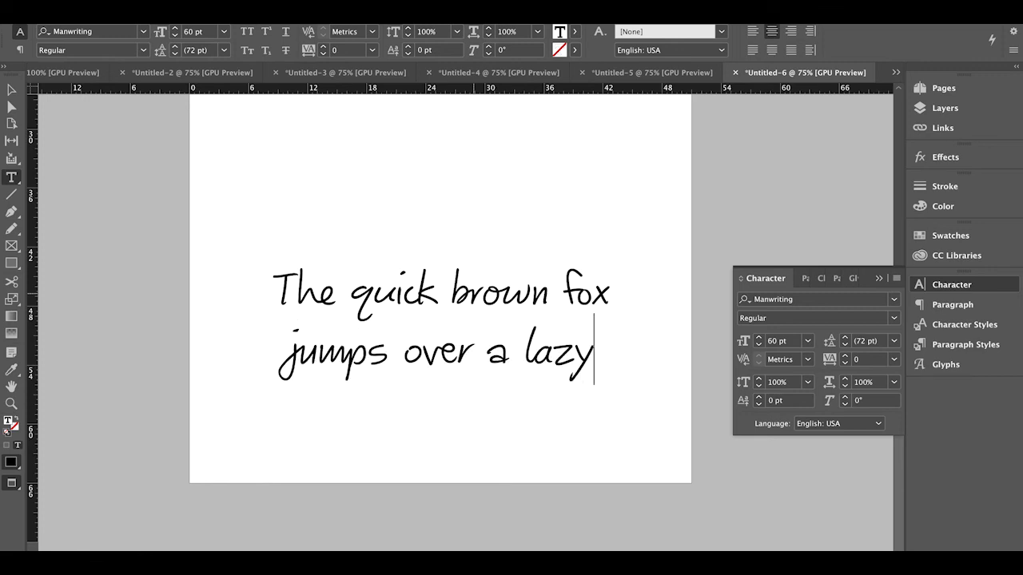
{"action": "type", "text": " dog."}
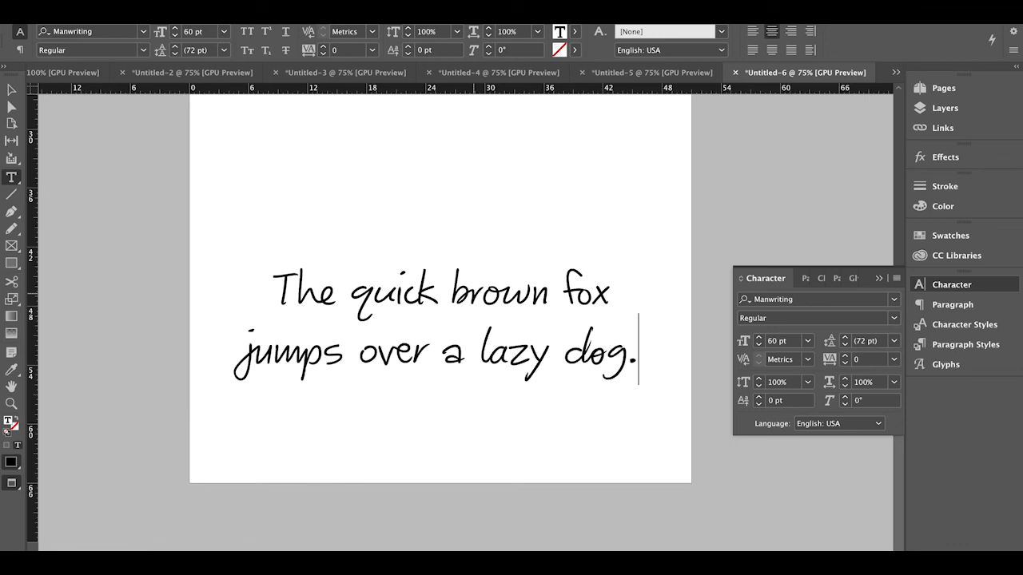
{"action": "left_click", "coordinate": [730, 213]}
{"action": "key", "text": "v"}
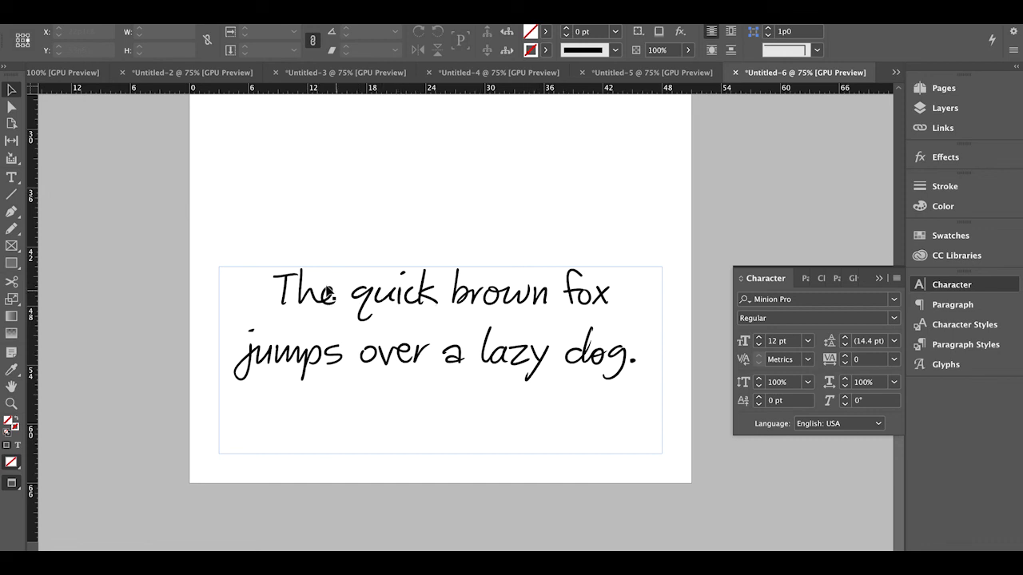
Replace all the handwritten-style text in the lower frame with "Rabbit wittle" and deselect the frame
{"action": "double_click", "coordinate": [435, 303]}
{"action": "key", "text": "super+a"}
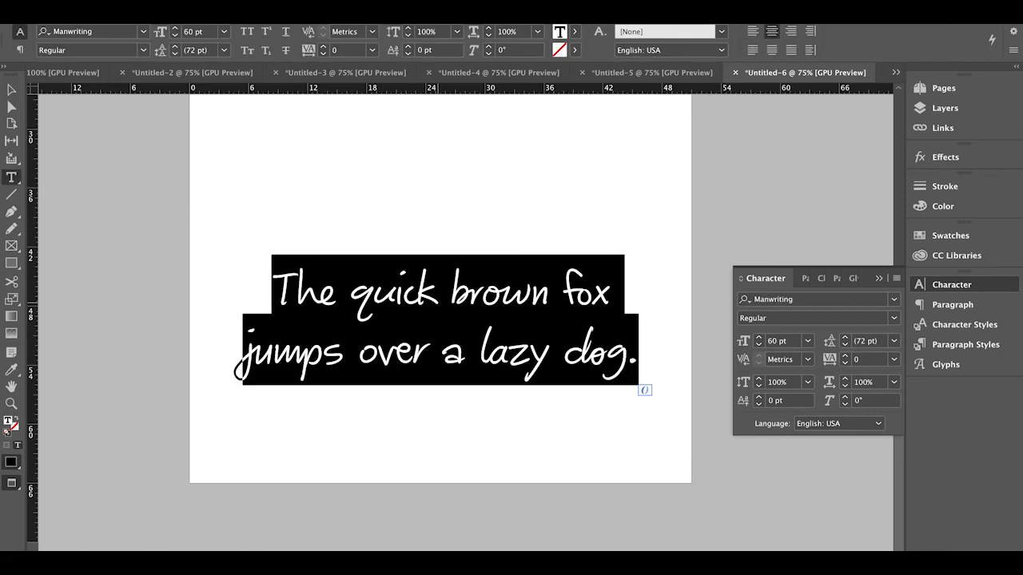
{"action": "type", "text": "Rabbit"}
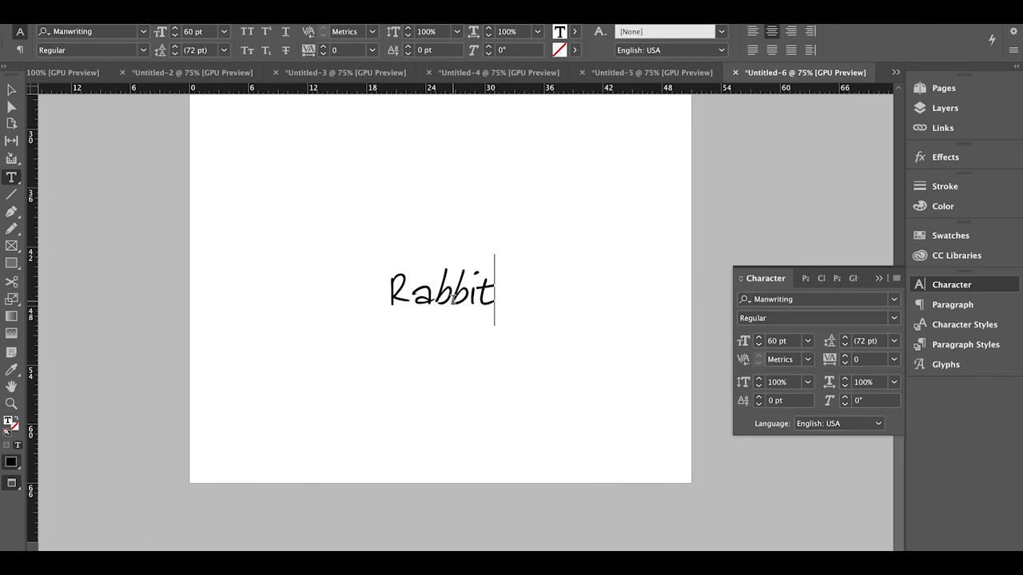
{"action": "type", "text": "with"}
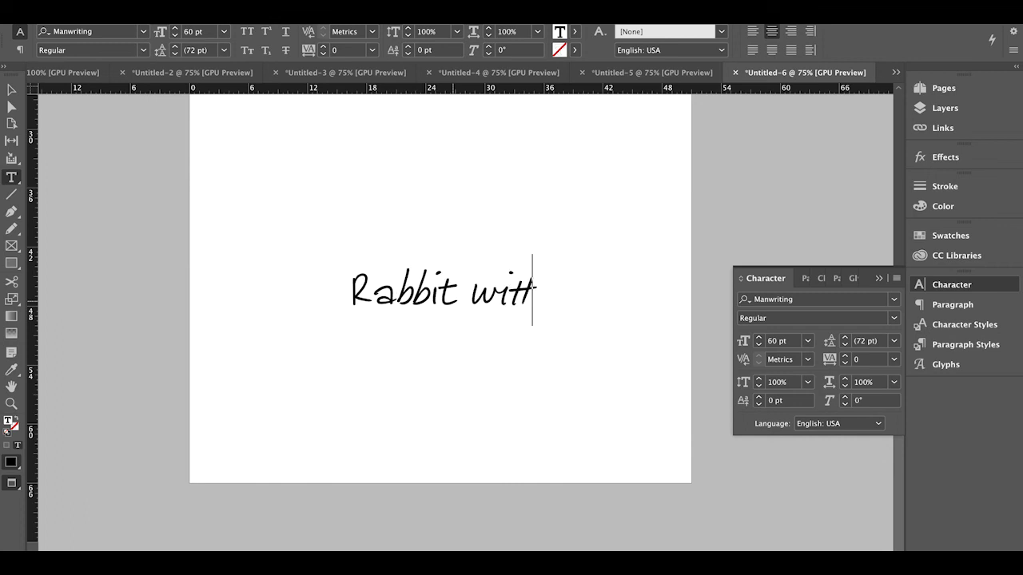
{"action": "type", "text": "e"}
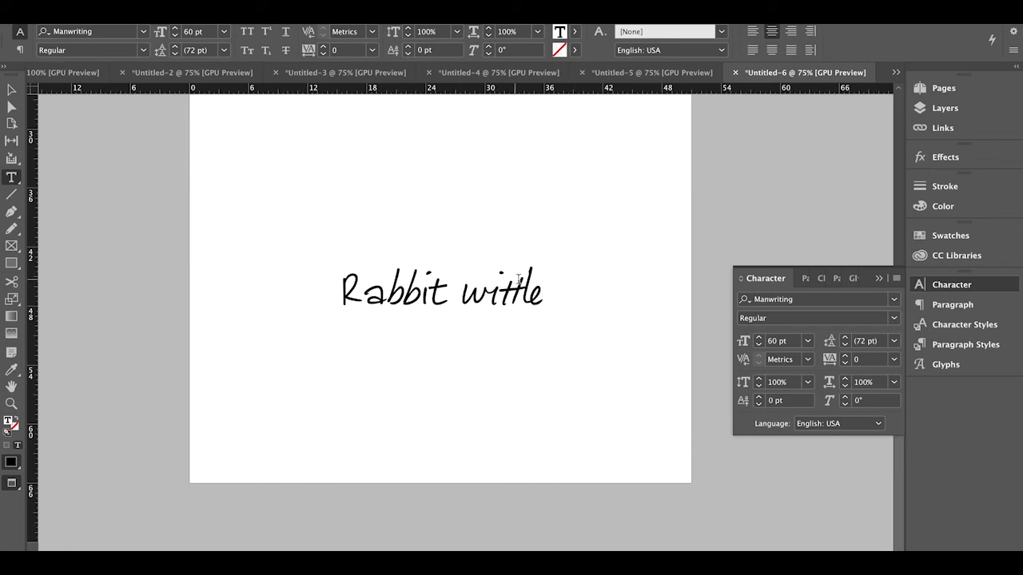
{"action": "left_click", "coordinate": [484, 181]}
{"action": "key", "text": "v"}
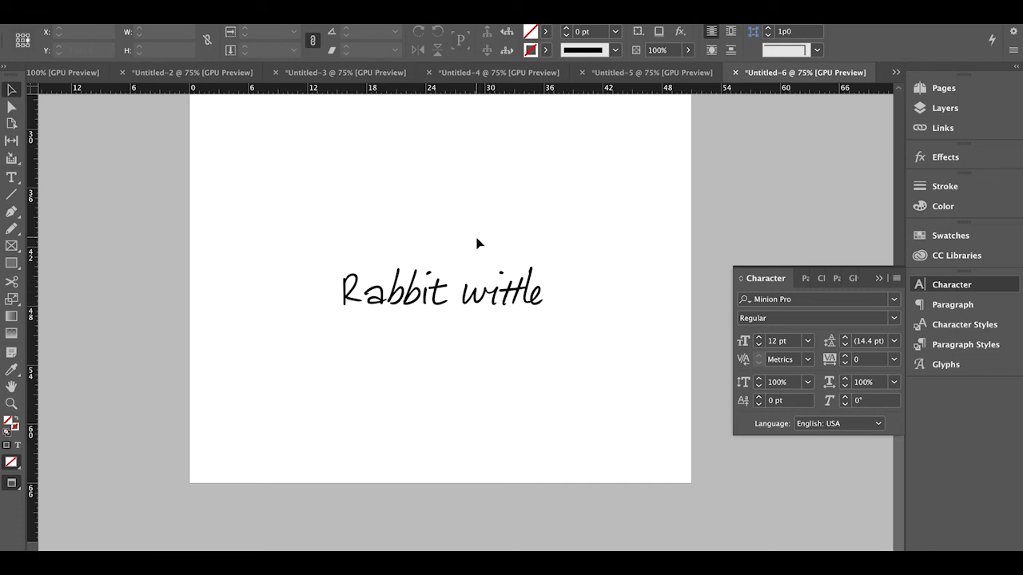
Place the text cursor after "wittle" and show the glyph set of the Manwriting font
{"action": "left_click", "coordinate": [495, 297]}
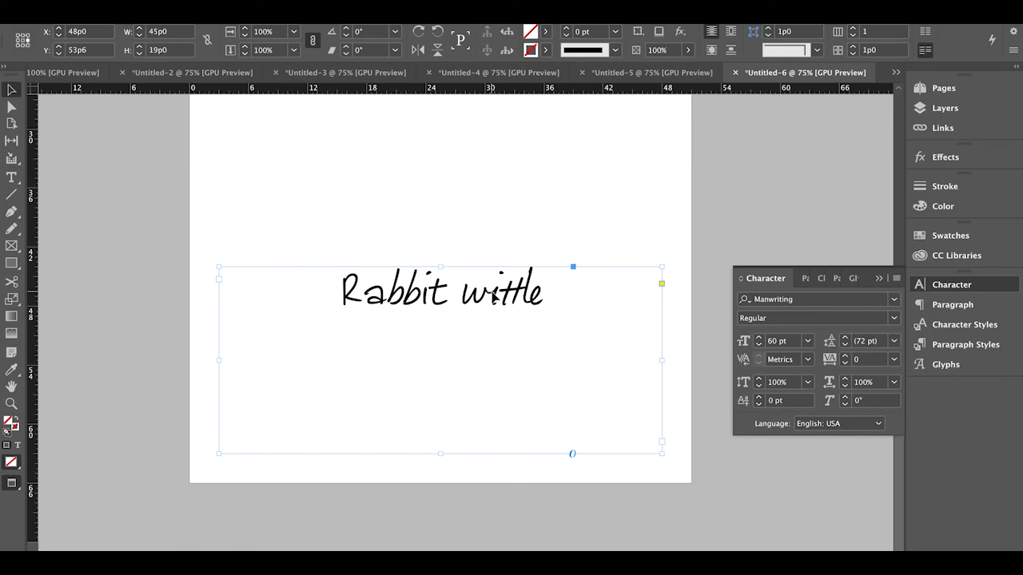
{"action": "double_click", "coordinate": [541, 300]}
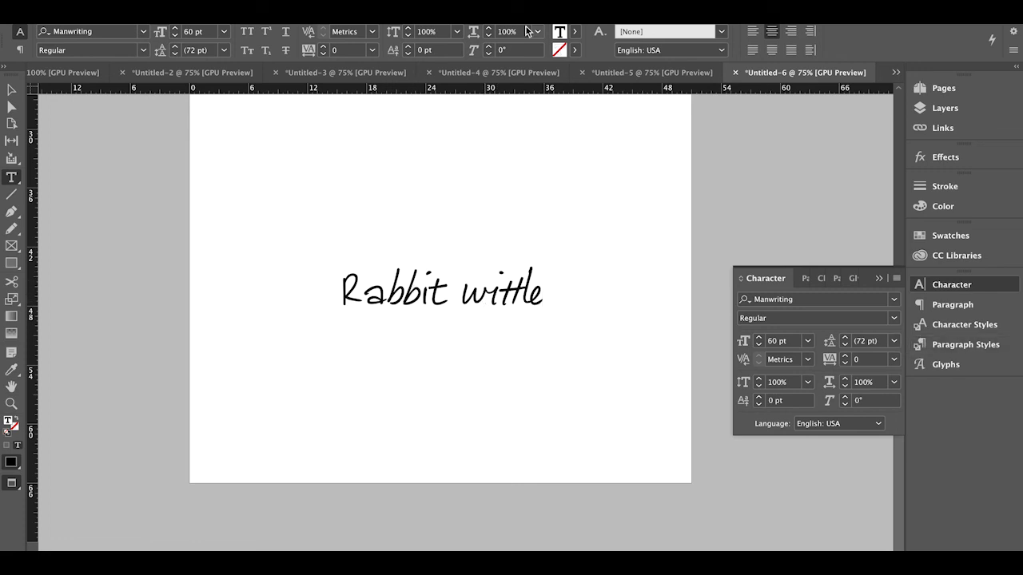
{"action": "left_click", "coordinate": [384, 16]}
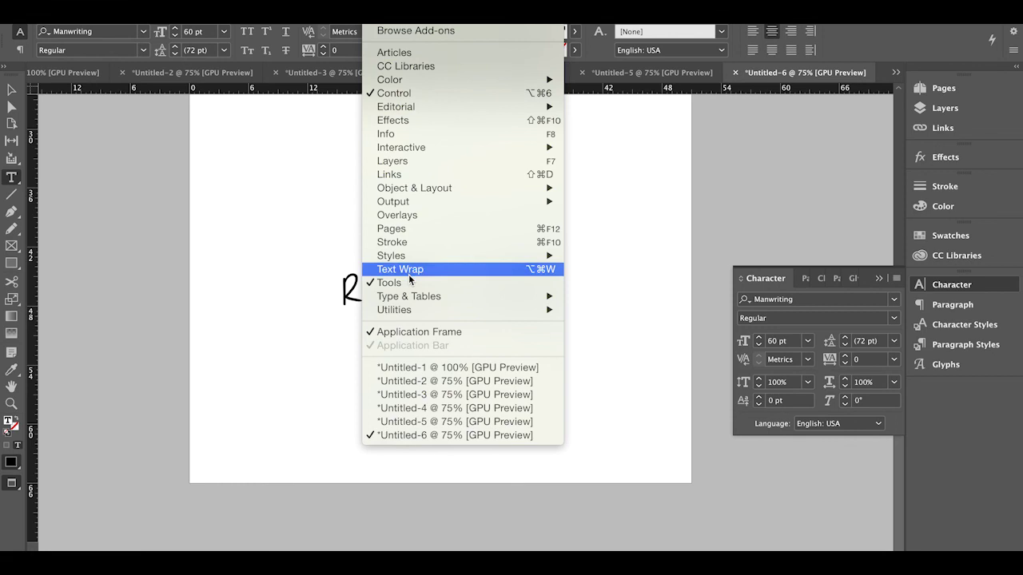
{"action": "mouse_move", "coordinate": [411, 298]}
{"action": "left_click", "coordinate": [599, 338]}
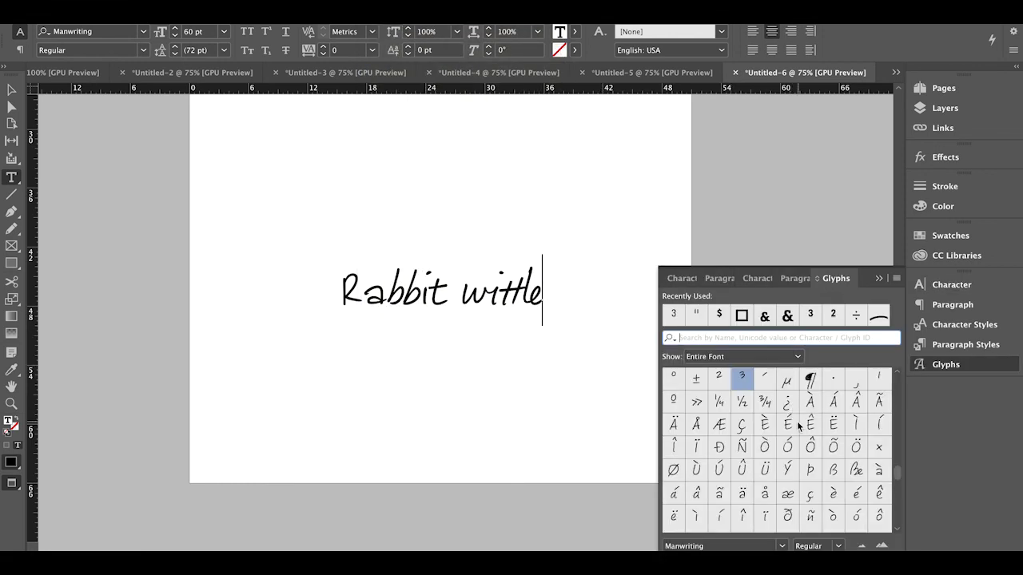
Browse the Manwriting glyphs and insert the combined "Ka" glyph directly after "Rabbit wittle"
{"action": "scroll", "coordinate": [811, 445], "scroll_direction": "down", "scroll_amount": 5}
{"action": "scroll", "coordinate": [810, 445], "scroll_direction": "down", "scroll_amount": 2}
{"action": "scroll", "coordinate": [810, 445], "scroll_direction": "down", "scroll_amount": 10}
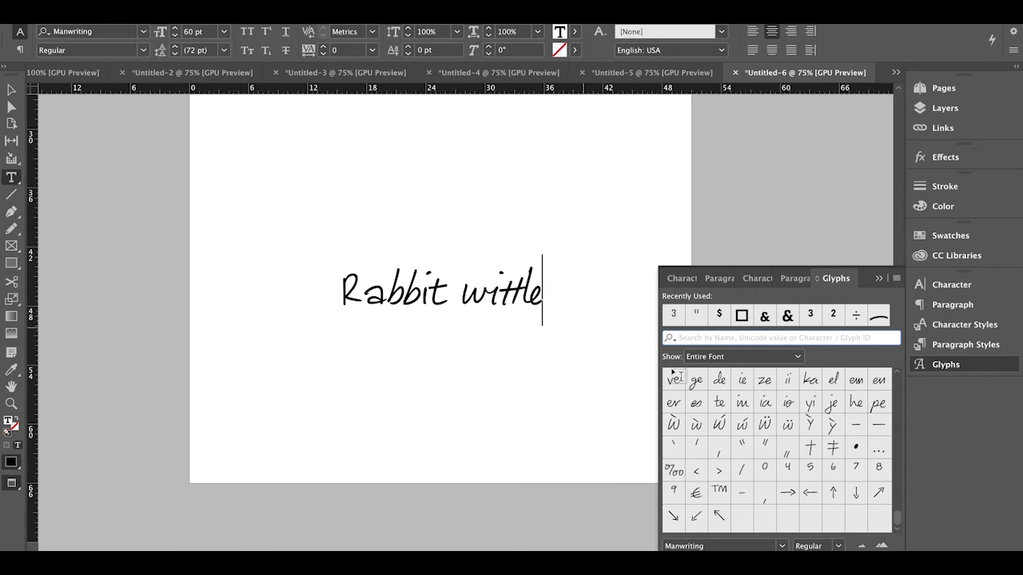
{"action": "scroll", "coordinate": [791, 446], "scroll_direction": "up", "scroll_amount": 3}
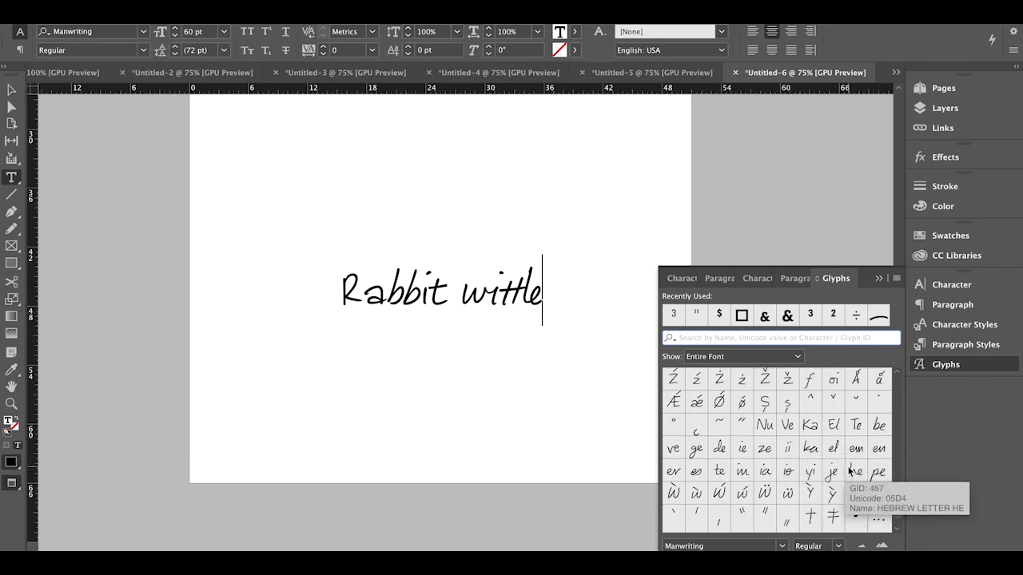
{"action": "double_click", "coordinate": [813, 430]}
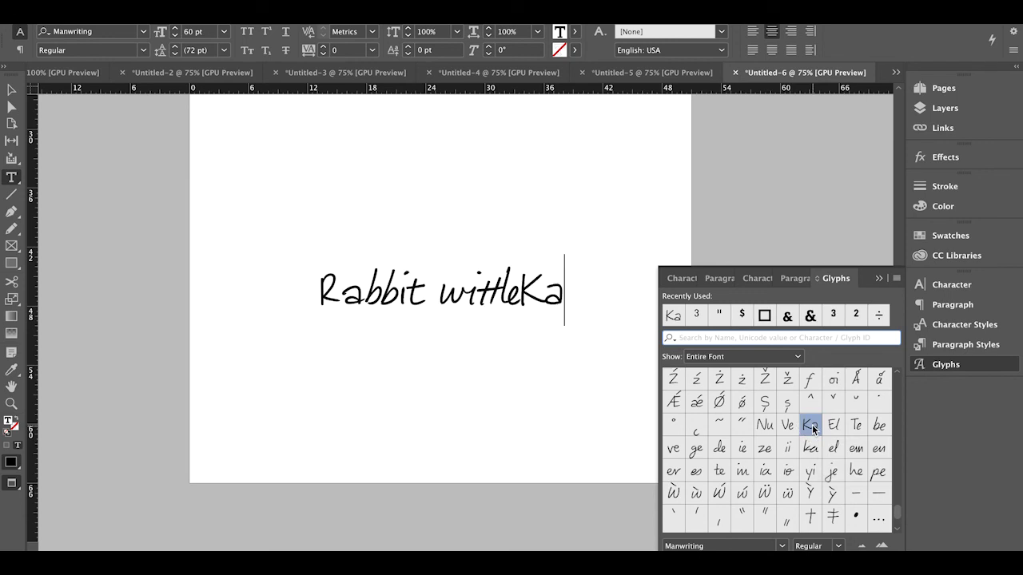
{"action": "scroll", "coordinate": [813, 430], "scroll_direction": "up", "scroll_amount": 8}
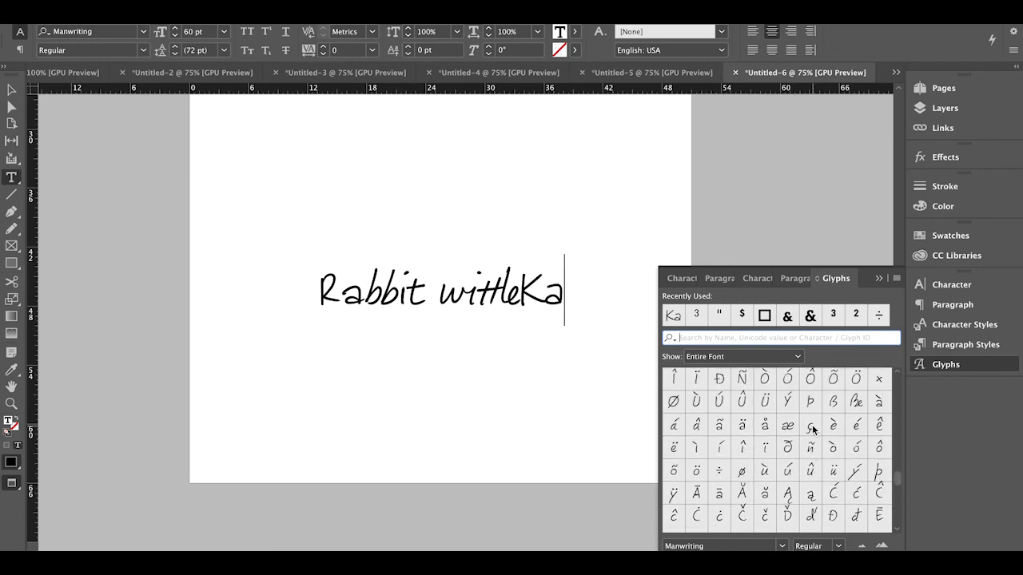
Insert the combined "ww" and "DA" ligature glyphs of the Manwriting font directly after "Rabbit wittleKa"
{"action": "scroll", "coordinate": [813, 430], "scroll_direction": "up", "scroll_amount": 5}
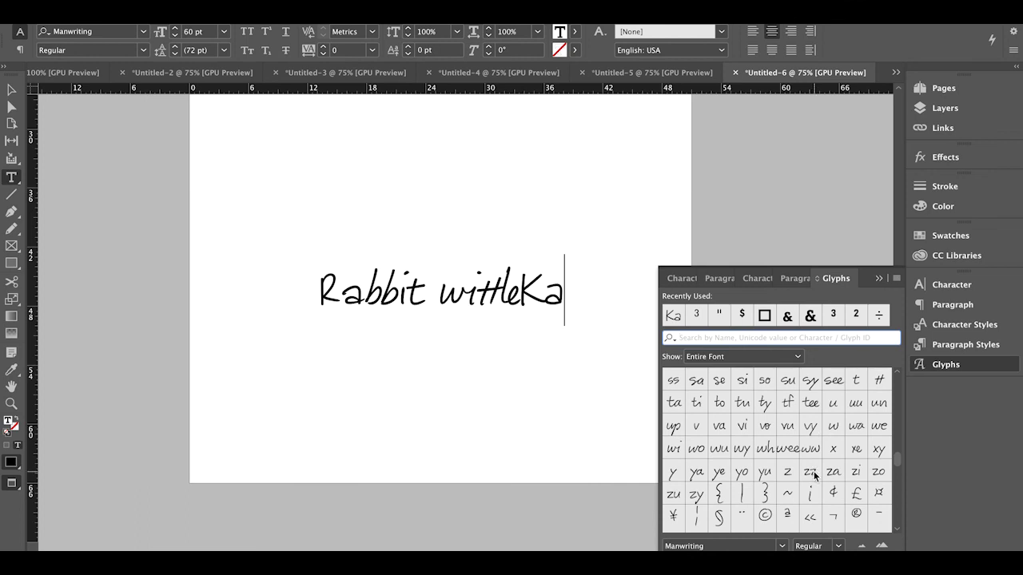
{"action": "double_click", "coordinate": [811, 451]}
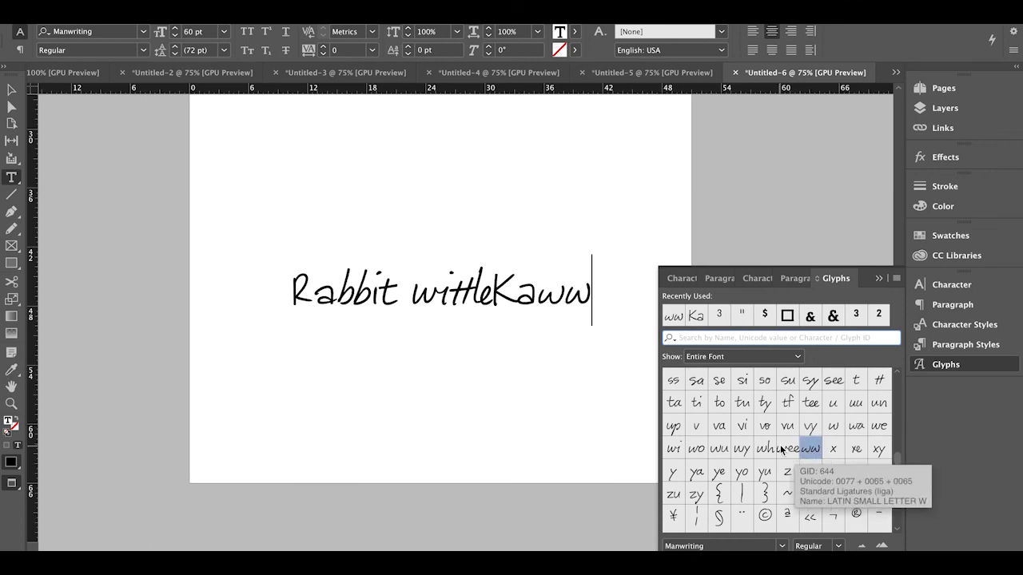
{"action": "scroll", "coordinate": [787, 431], "scroll_direction": "up", "scroll_amount": 5}
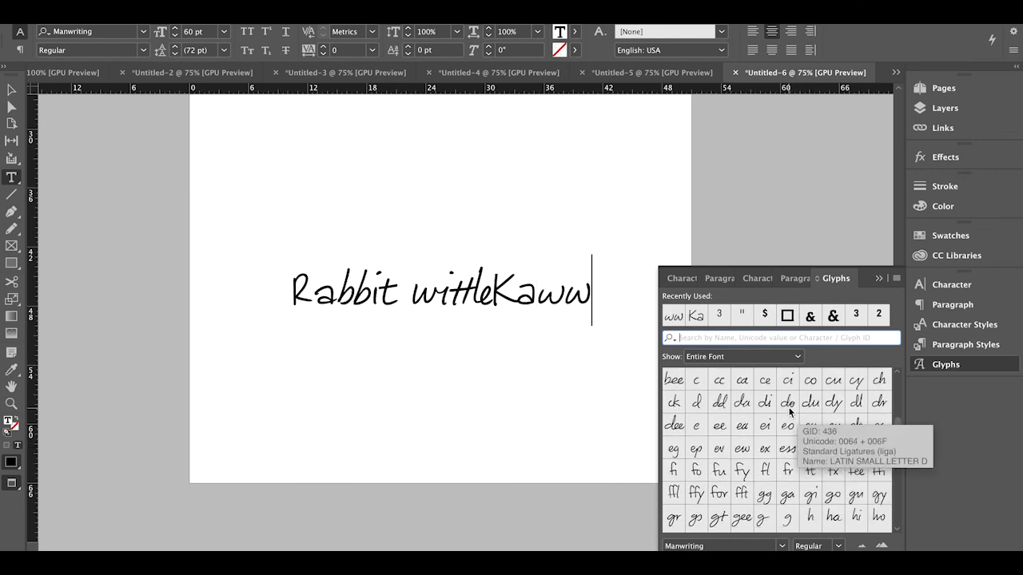
{"action": "scroll", "coordinate": [790, 413], "scroll_direction": "up", "scroll_amount": 1}
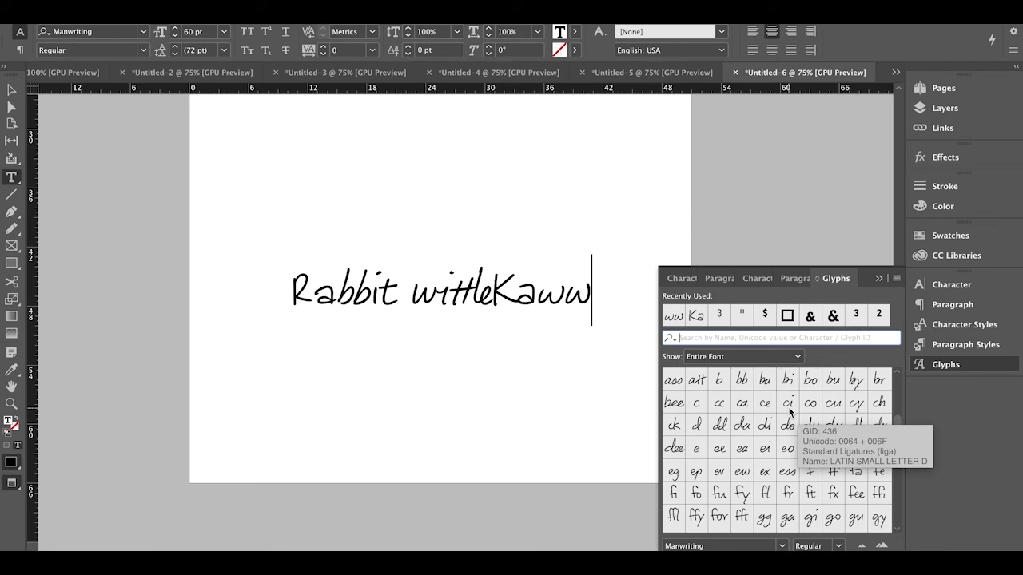
{"action": "scroll", "coordinate": [789, 411], "scroll_direction": "up", "scroll_amount": 5}
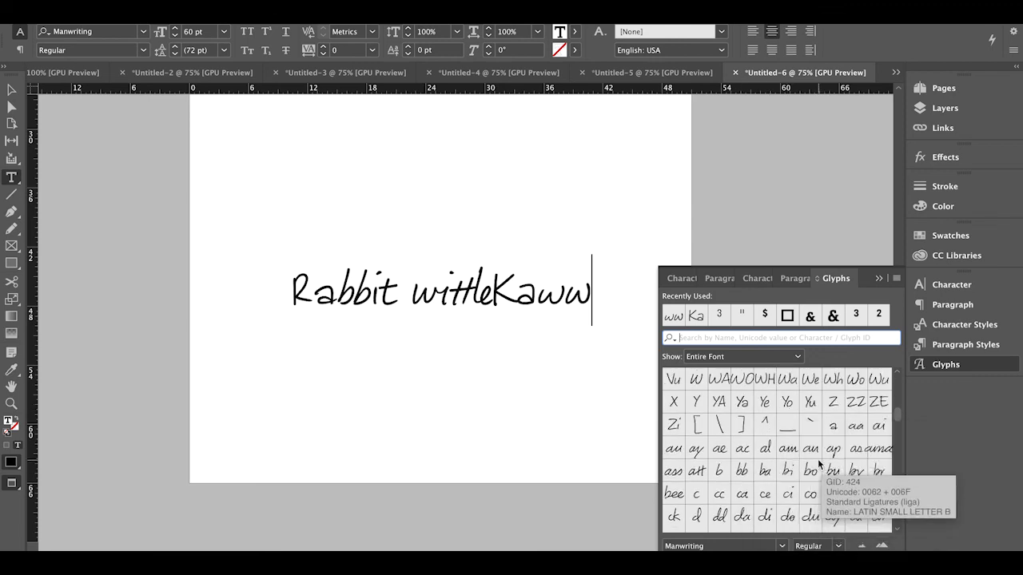
{"action": "scroll", "coordinate": [818, 458], "scroll_direction": "up", "scroll_amount": 8}
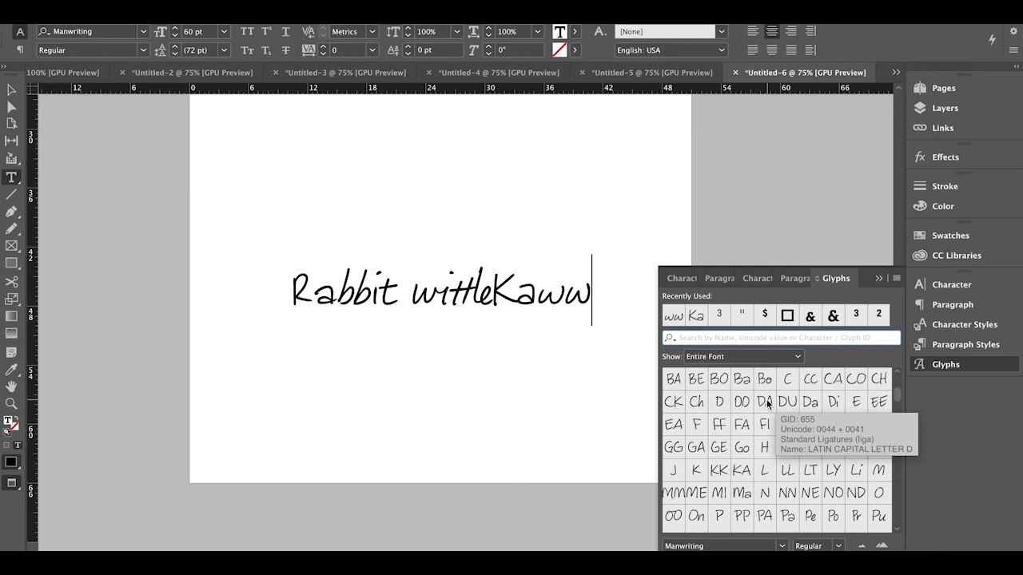
{"action": "double_click", "coordinate": [767, 401]}
{"action": "scroll", "coordinate": [774, 428], "scroll_direction": "up", "scroll_amount": 6}
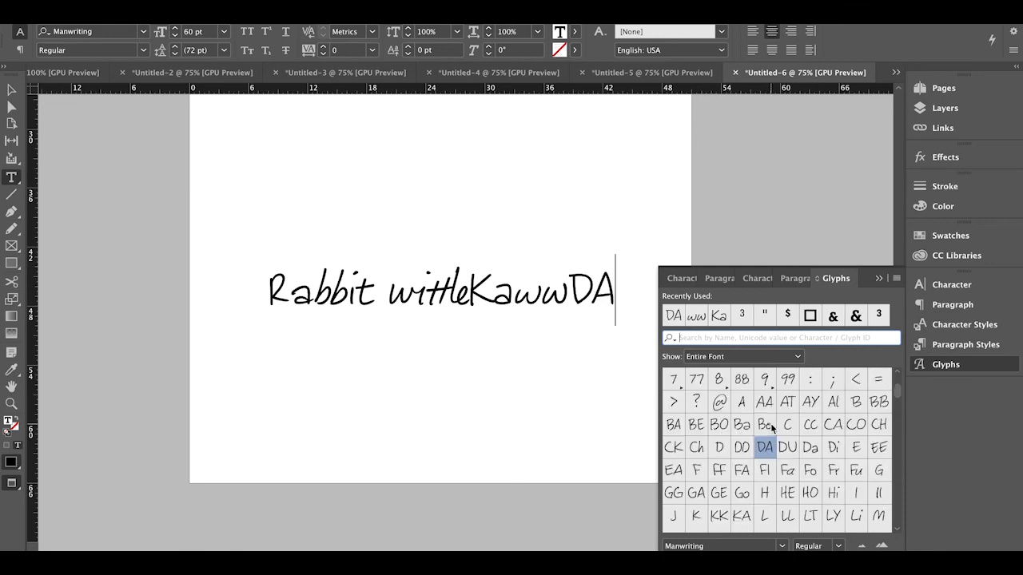
Finish editing the handwritten-style text, deselect its frame and hide the glyph set
{"action": "key", "text": "Escape"}
{"action": "left_click", "coordinate": [725, 215]}
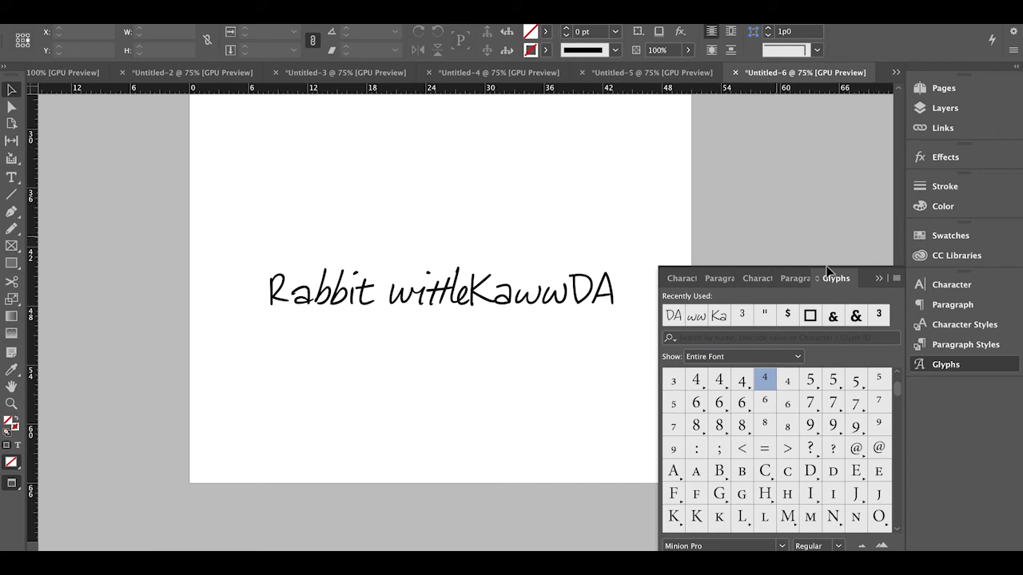
{"action": "left_click", "coordinate": [878, 278]}
{"action": "scroll", "coordinate": [767, 268], "scroll_direction": "up", "scroll_amount": 1}
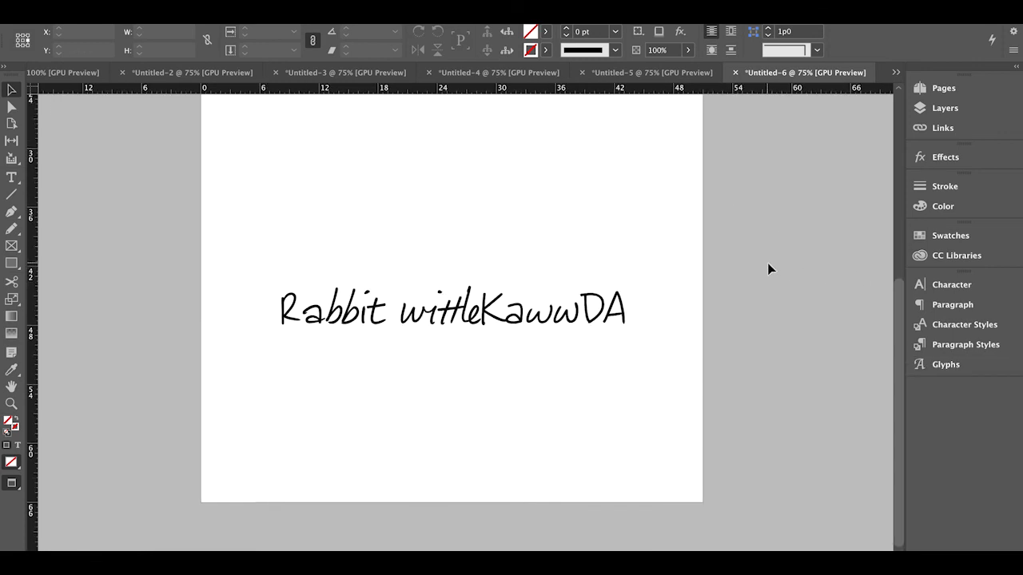